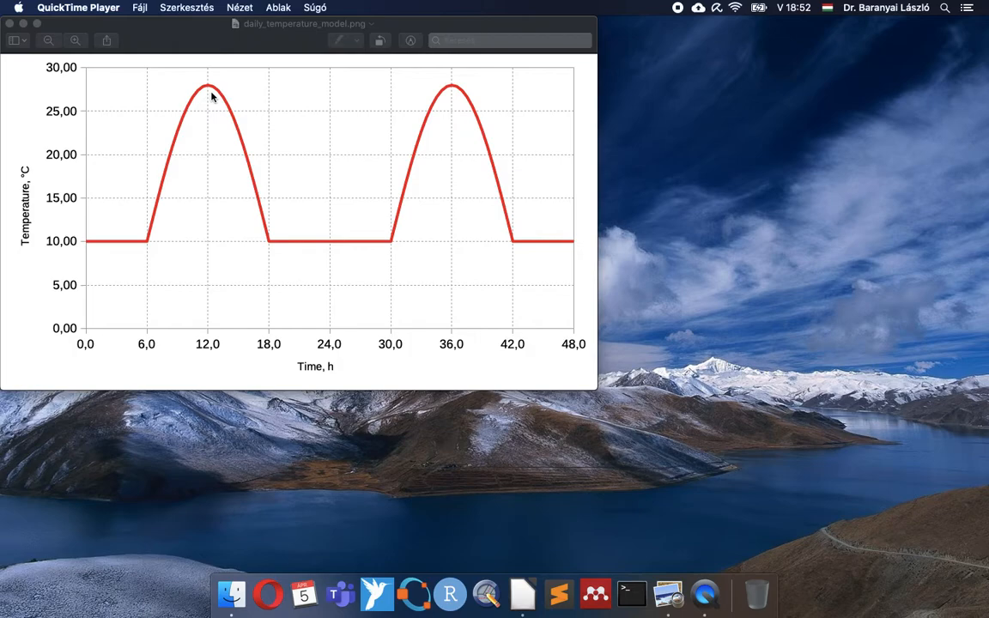
In a new LibreOffice Calc spreadsheet, enter the headers "Time, h" in A1 and "Temperature, °C" in B1, fitting column B's width.
click(522, 601)
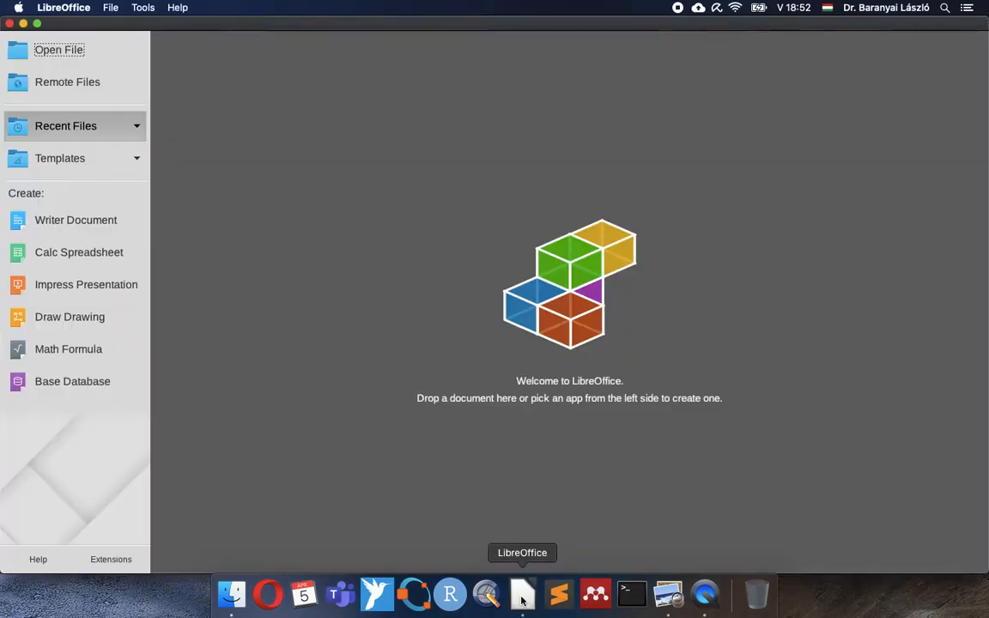
click(81, 254)
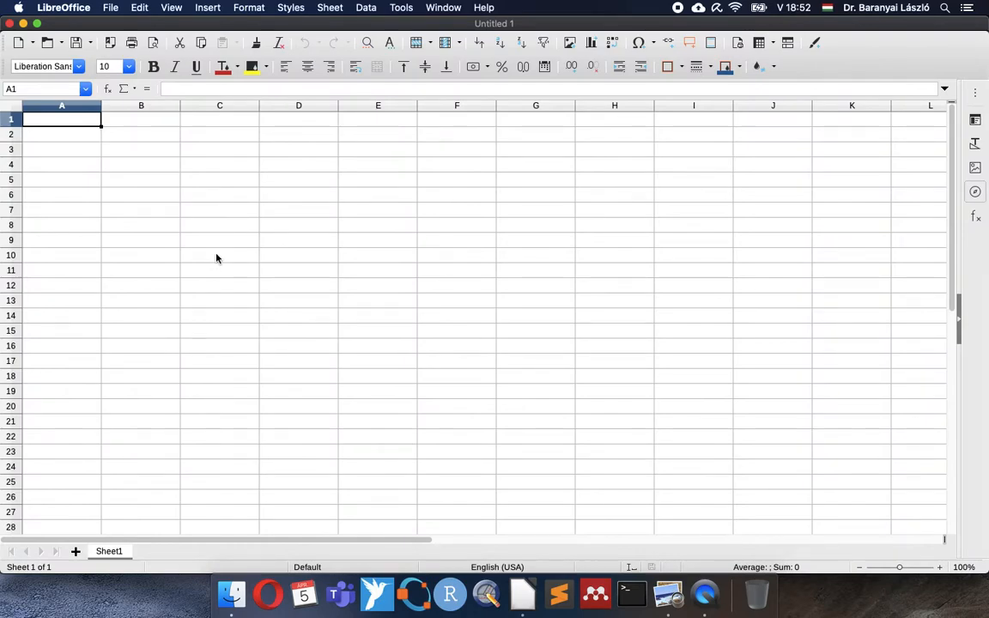
text(Time, h)
key(Tab)
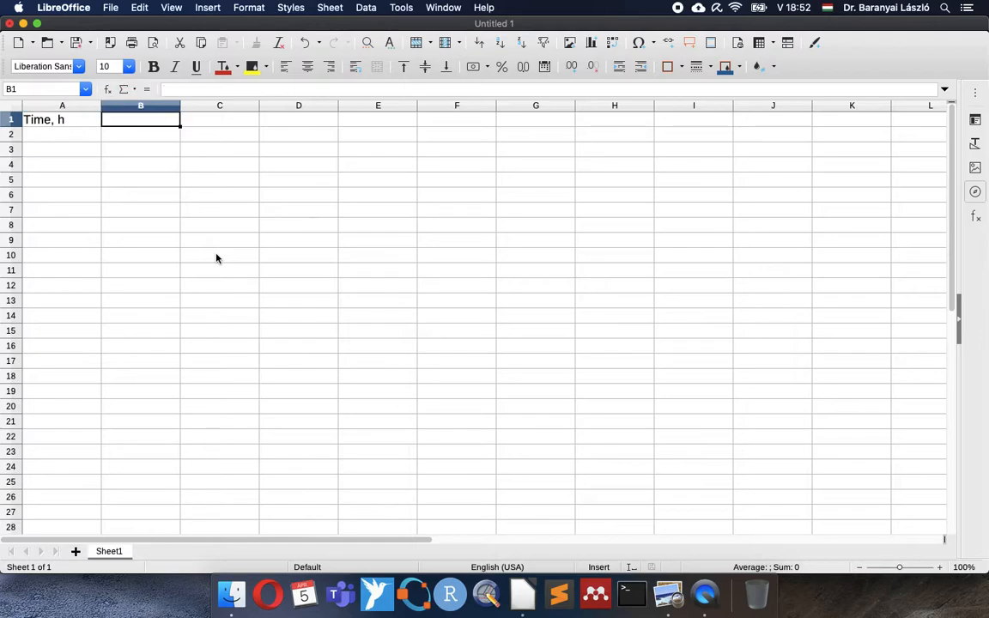
text(Tem)
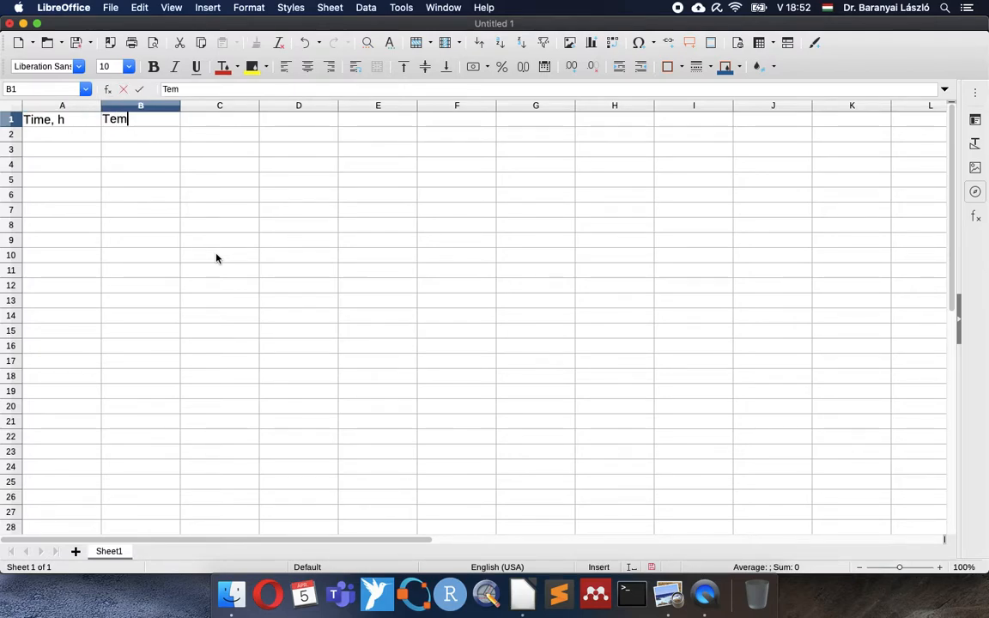
text(perature, °C)
key(Return)
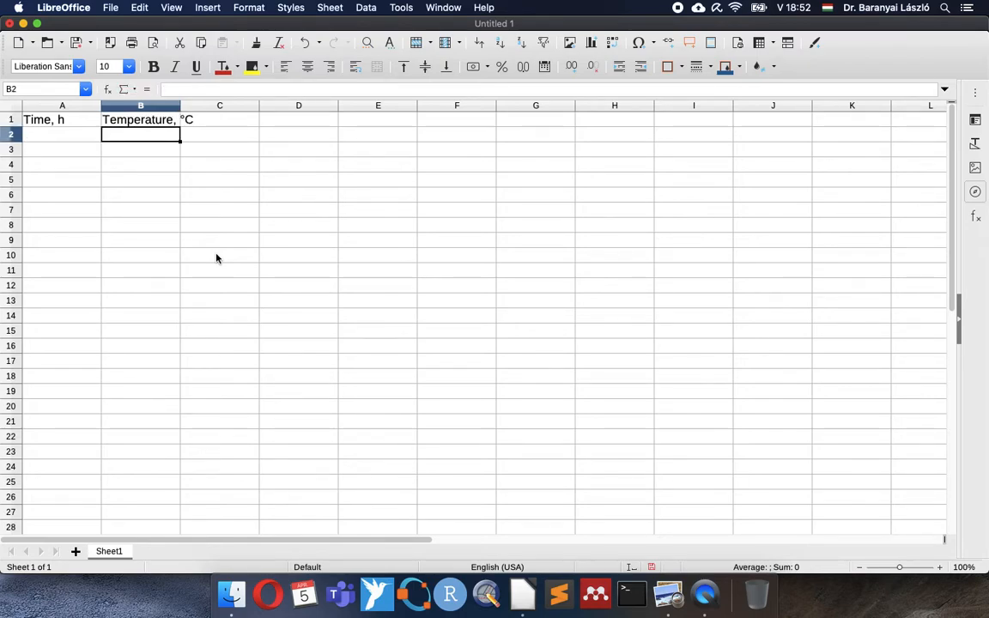
double_click(180, 104)
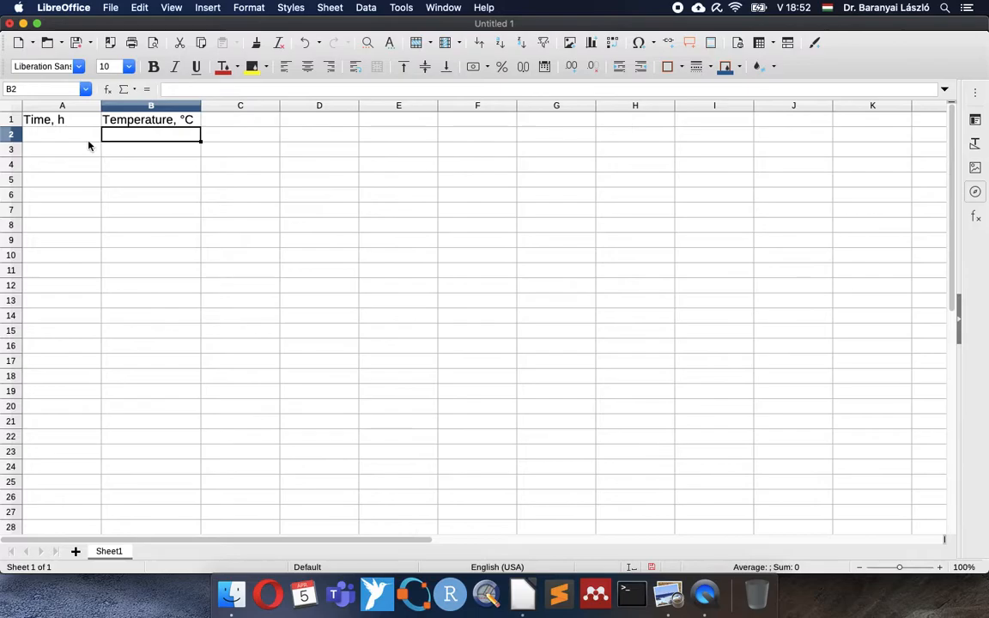
Fill the time column from A2 down to A98 with values from 0 to 48 in increments of 0,5.
click(84, 136)
text(0)
key(Return)
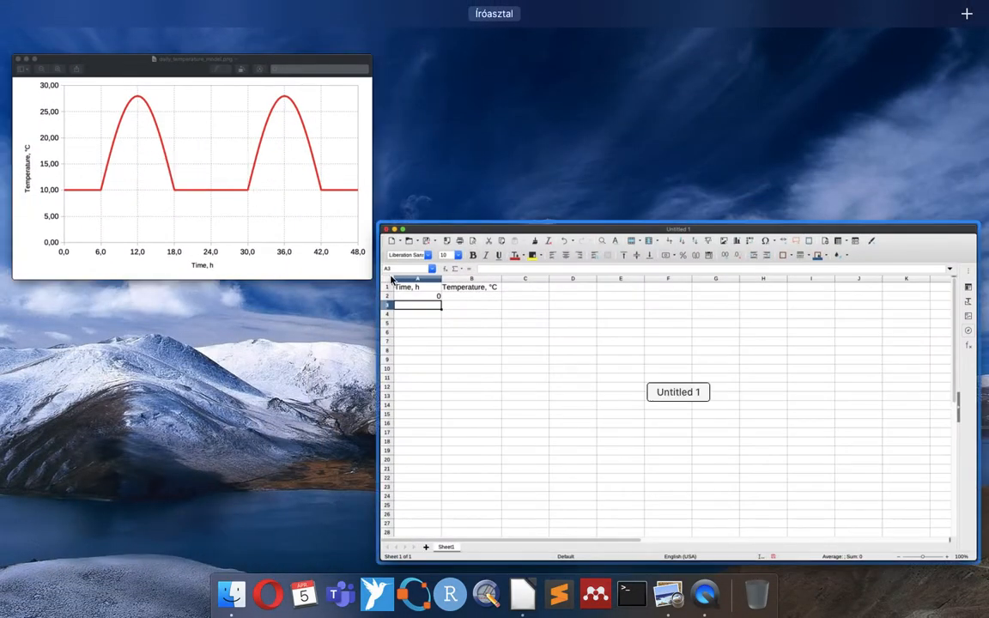
click(442, 321)
text(0,5)
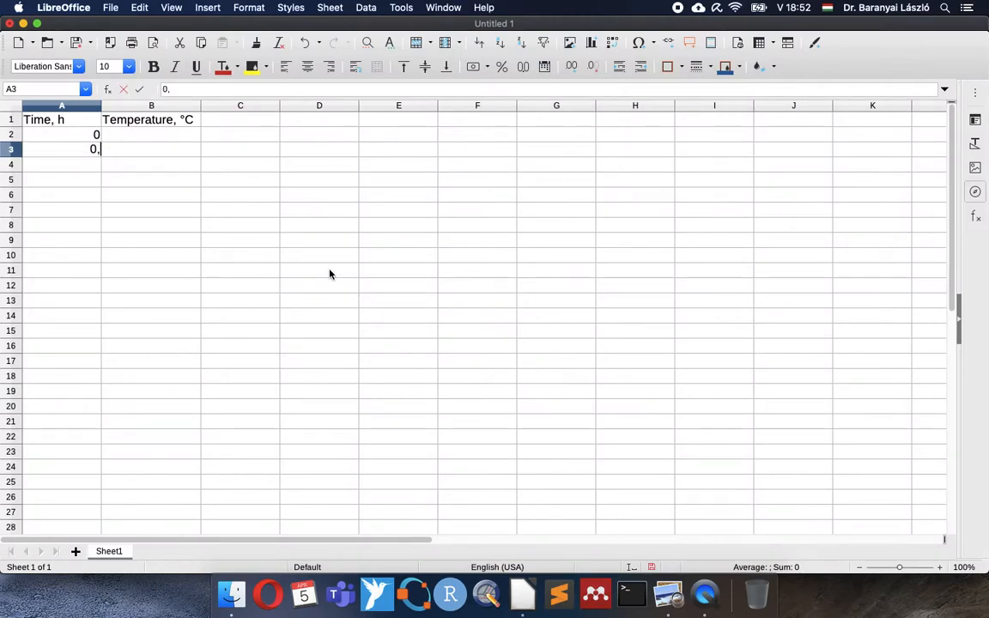
key(Return)
key(Up)
key(Up)
key(shift+Down)
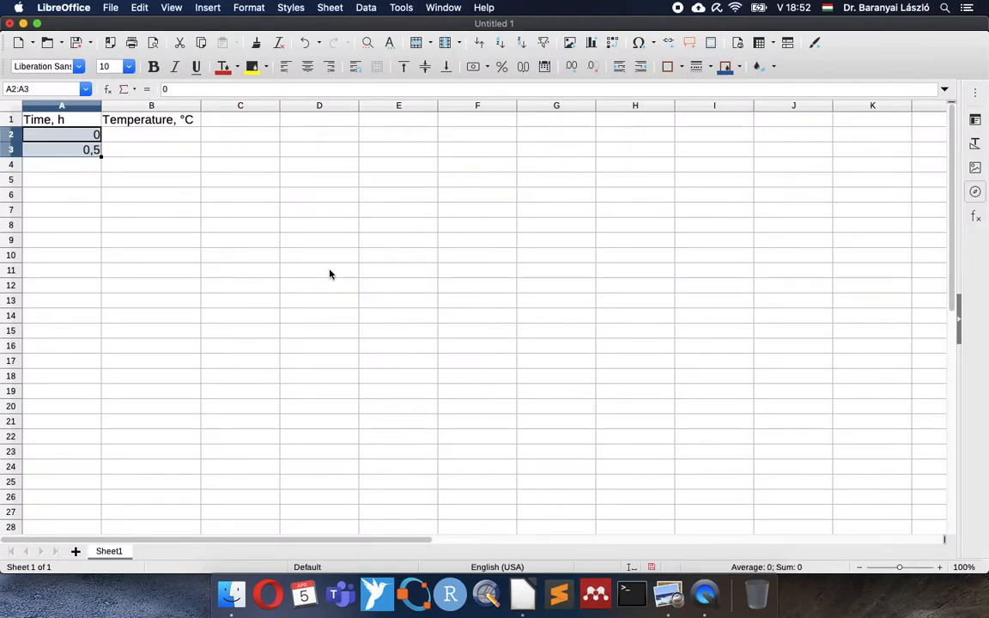
drag(100, 157, 82, 144)
click(134, 134)
Enter the formula =SIN(A2) in B2 and fill it down the temperature column to B98.
scroll(137, 134, up, 20)
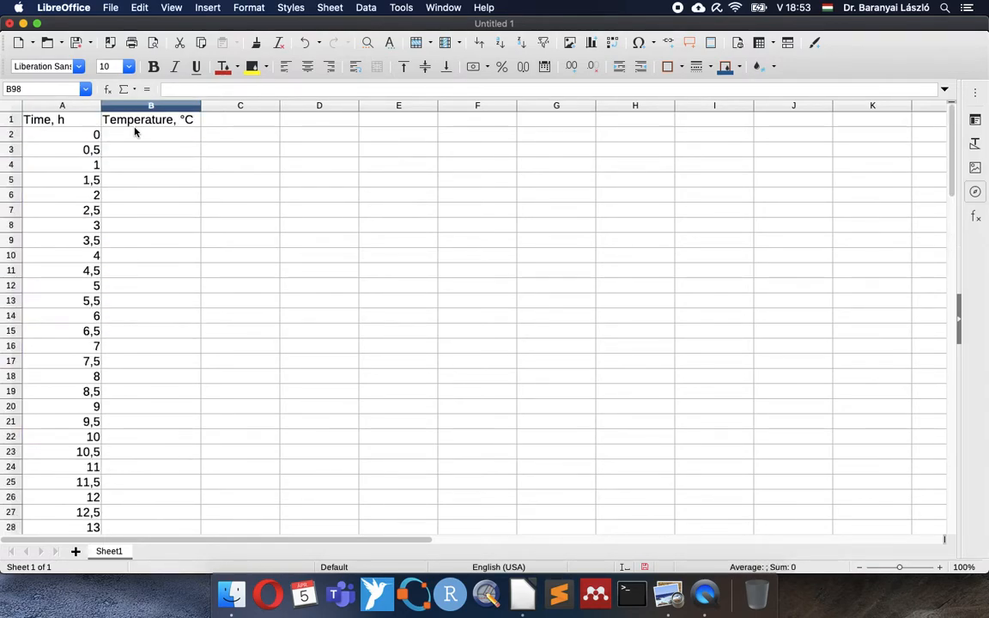
click(143, 139)
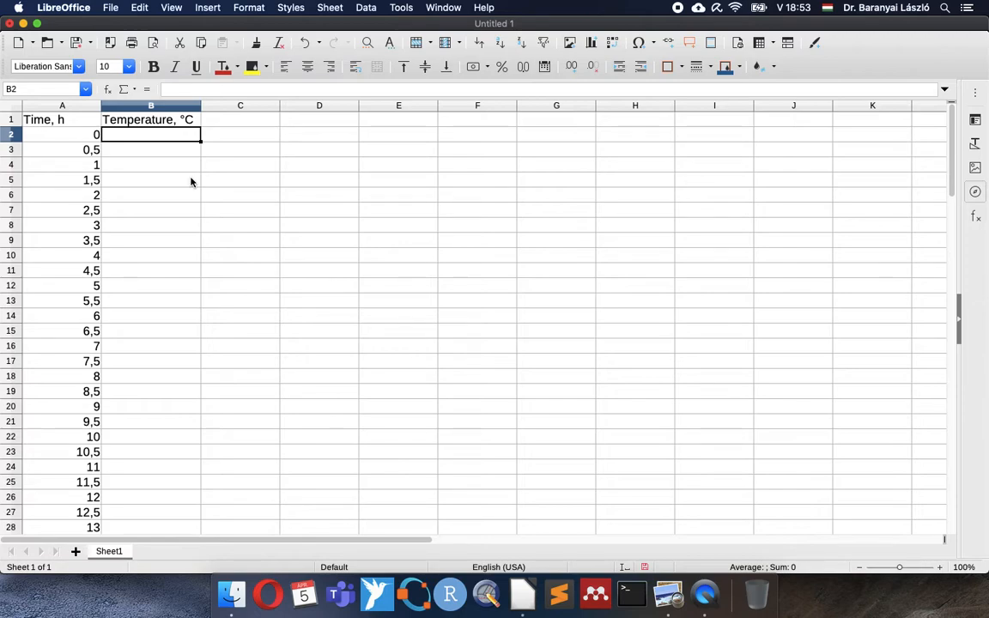
text(=)
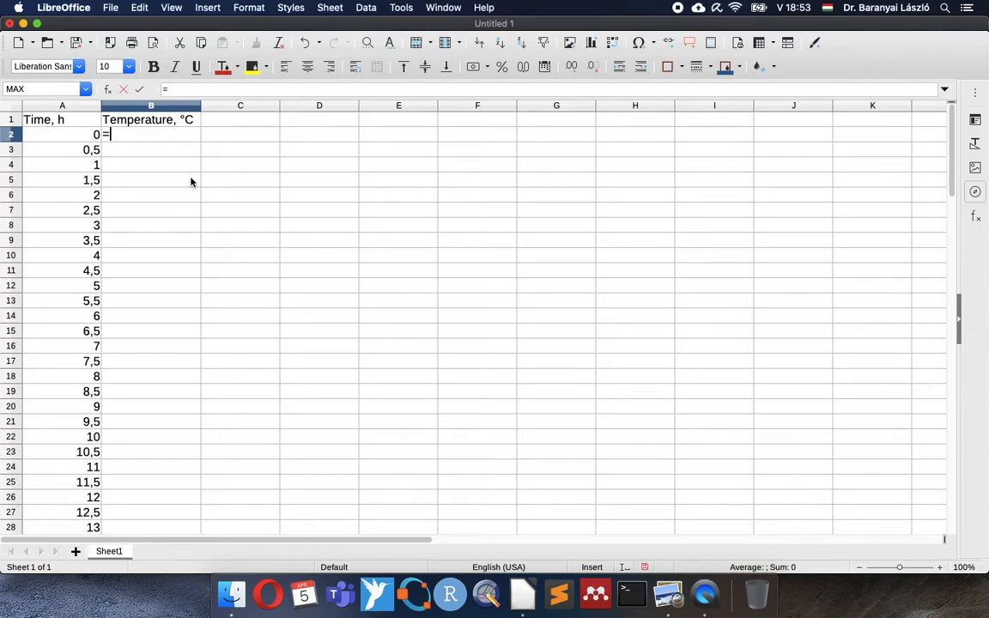
text(sin(A2)
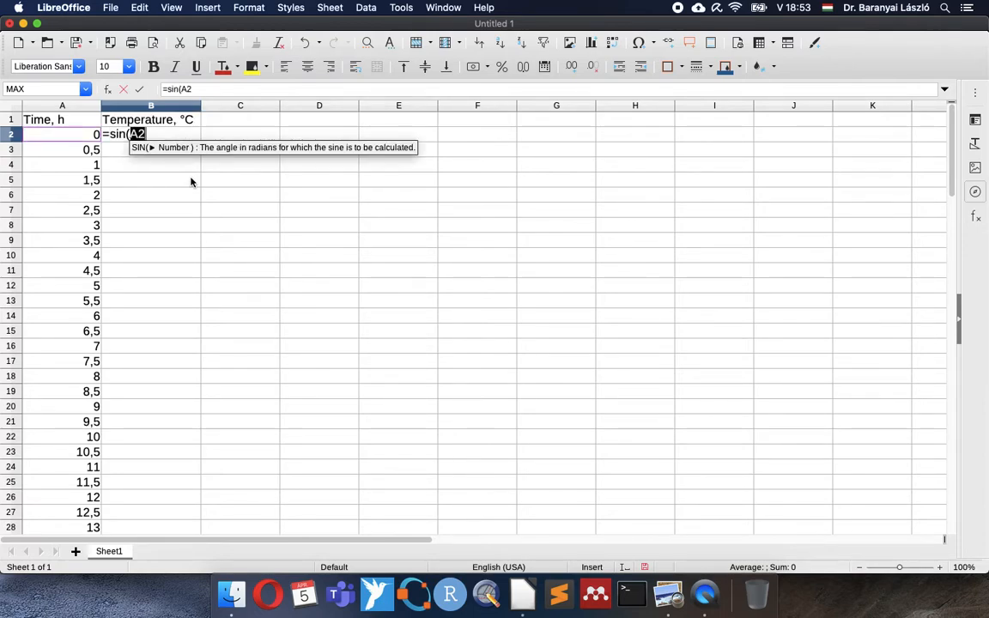
text())
key(Return)
key(Up)
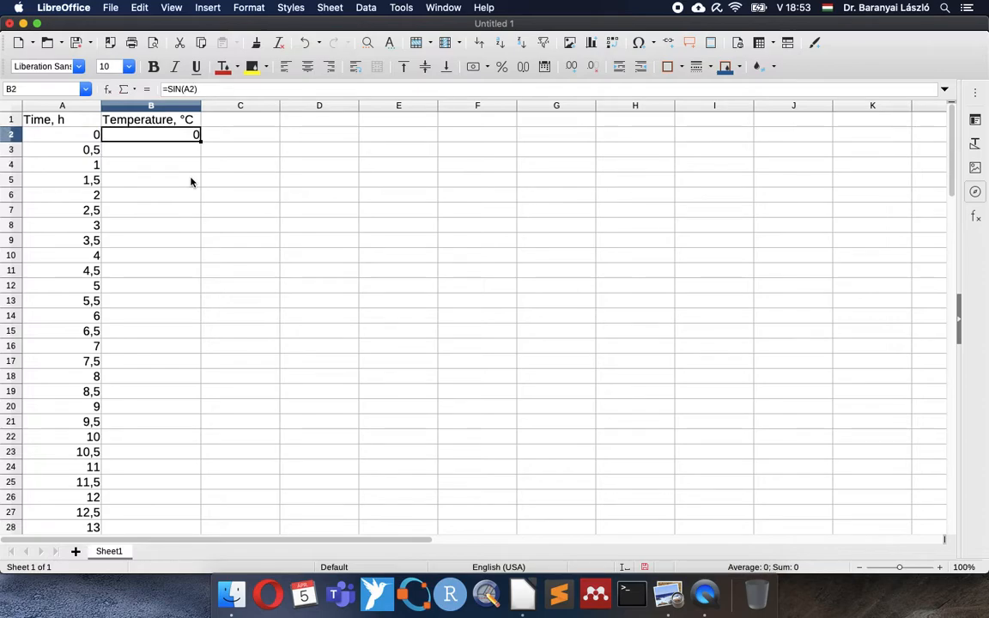
double_click(200, 146)
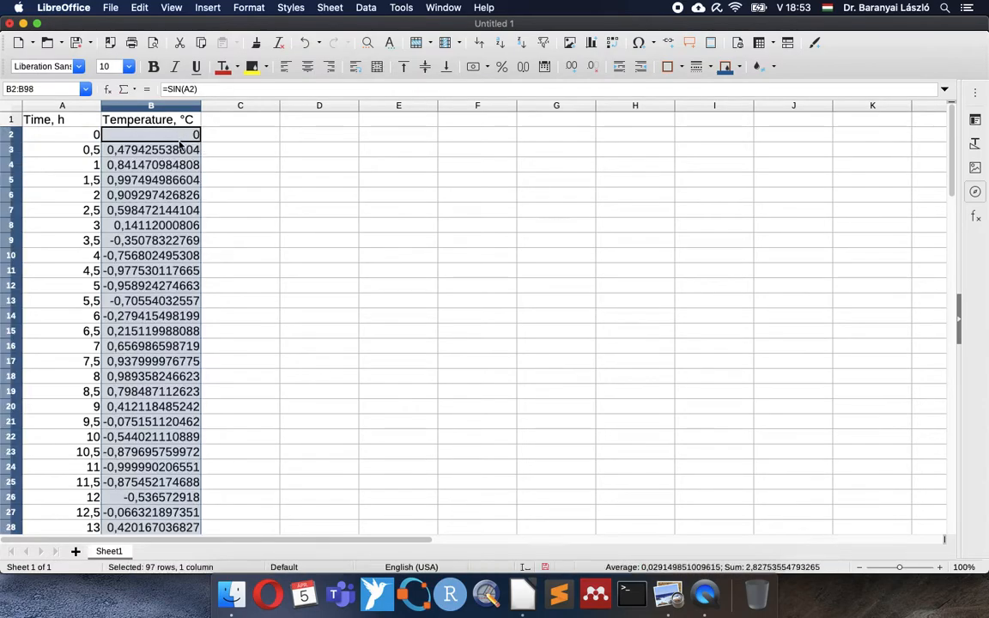
Insert an XY (Scatter) chart with lines only from A1:B98 and delete its legend.
click(81, 120)
scroll(140, 292, down, 9)
scroll(140, 293, down, 19)
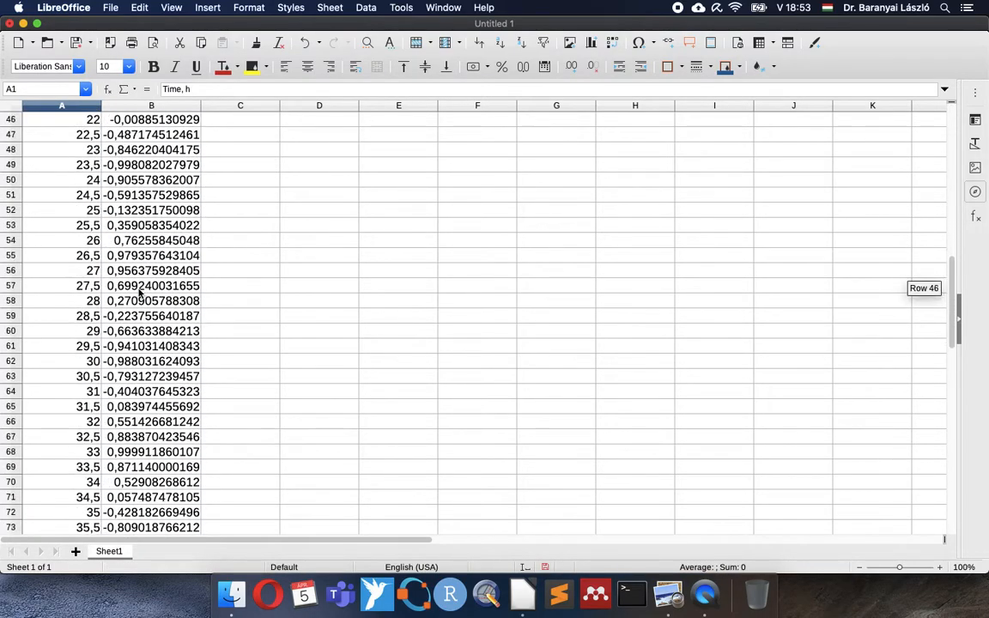
scroll(140, 293, down, 1)
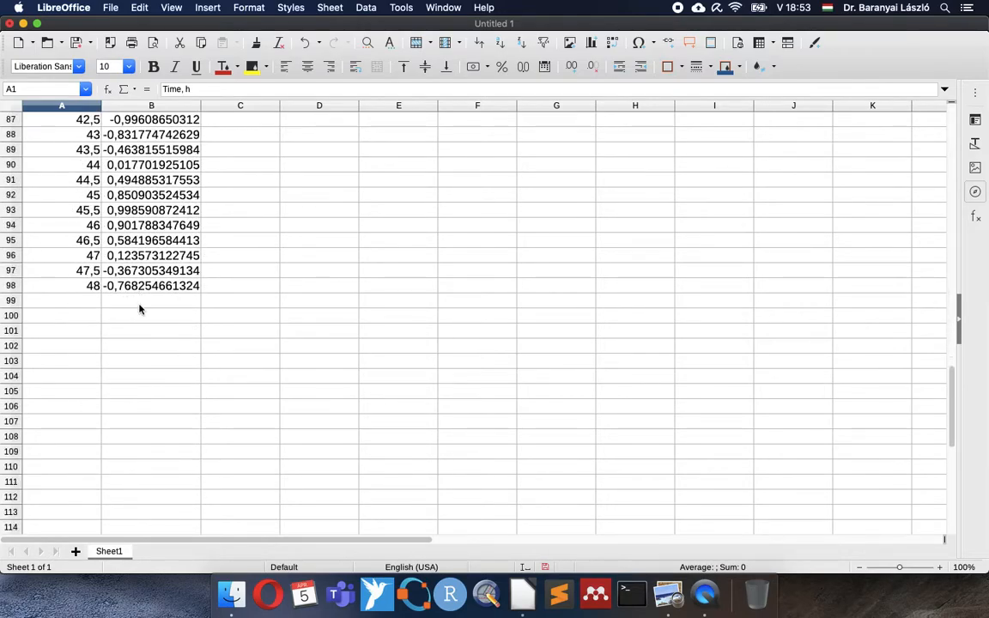
shift+click(148, 289)
scroll(147, 291, up, 20)
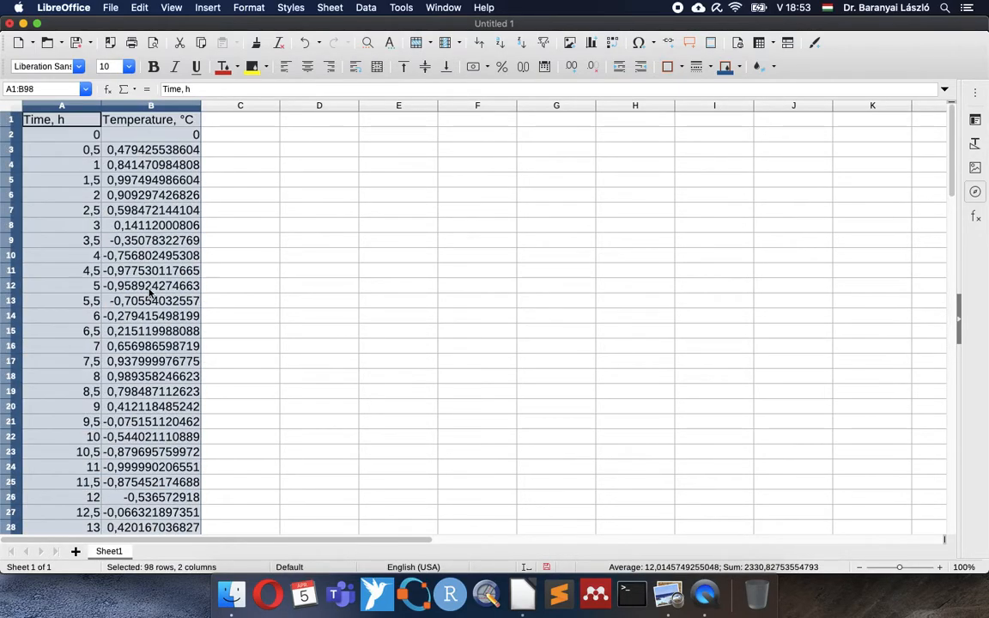
click(590, 42)
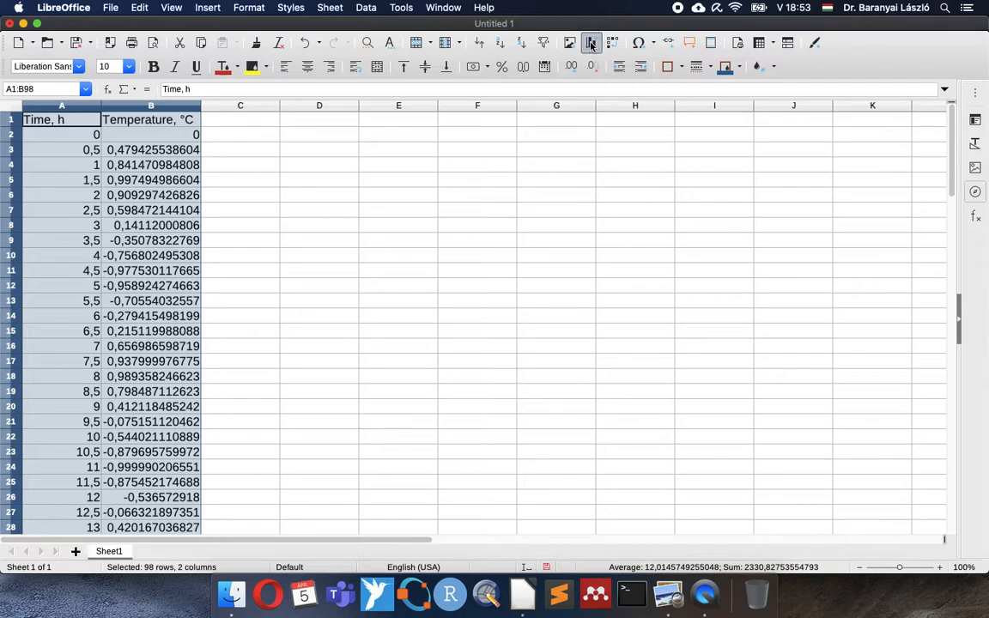
click(419, 422)
click(566, 386)
click(621, 386)
click(593, 558)
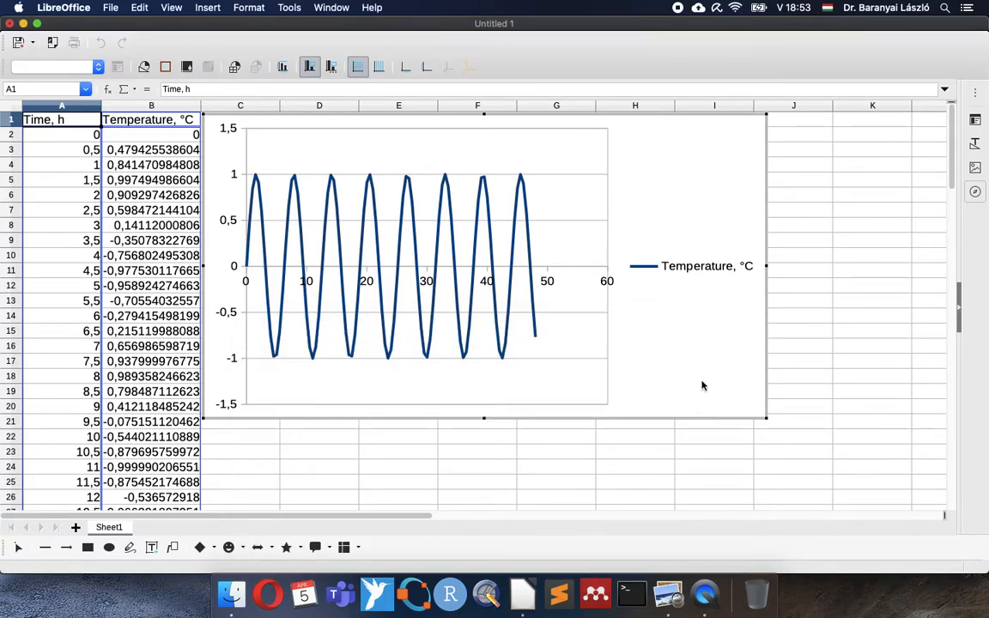
click(702, 269)
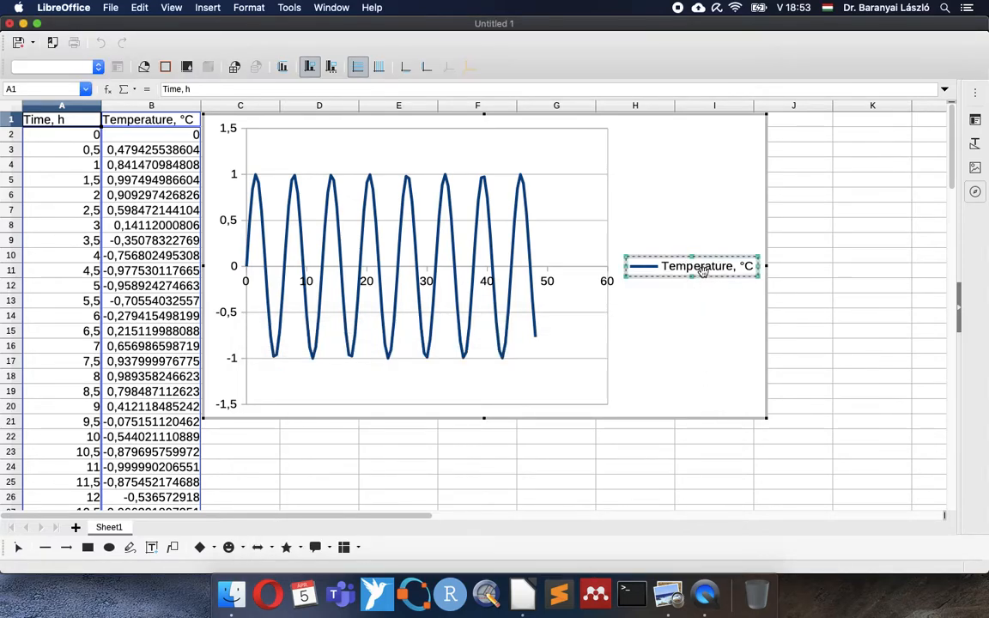
key(Delete)
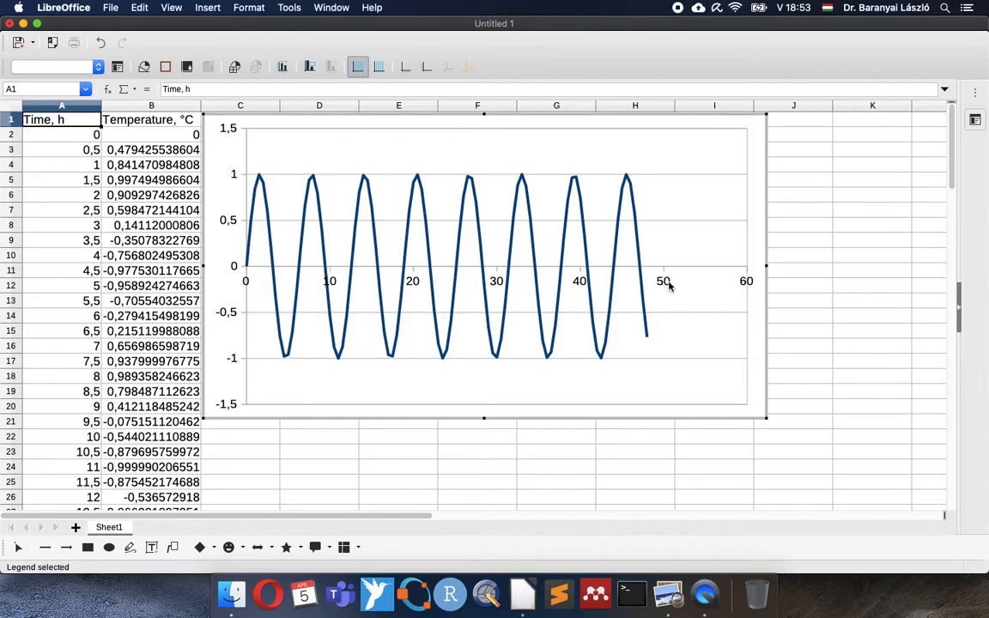
Set the chart's X axis scale to a maximum of 48 and a major interval of 6.
click(664, 287)
double_click(663, 286)
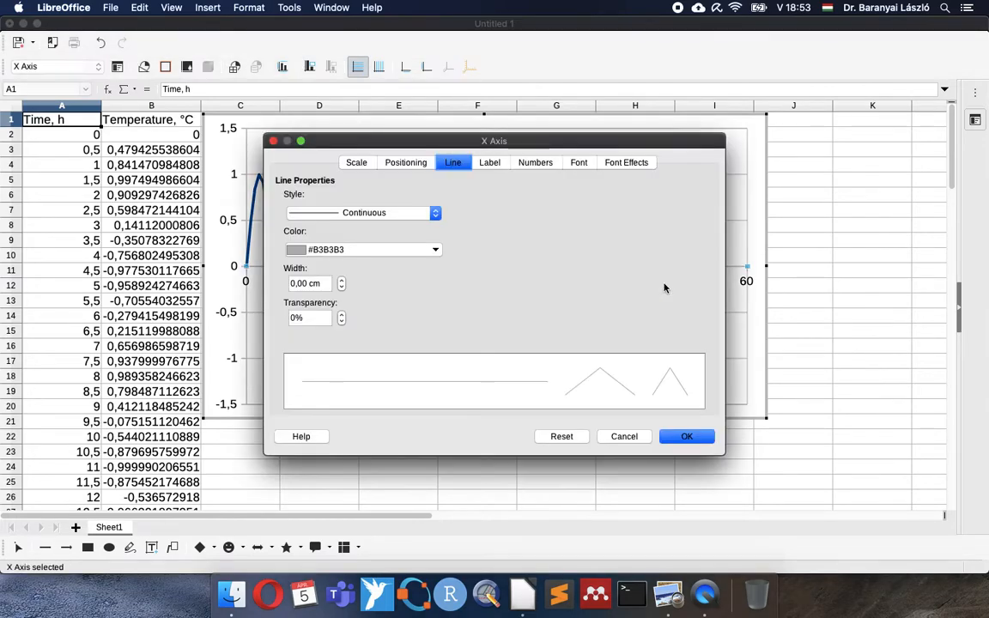
click(354, 163)
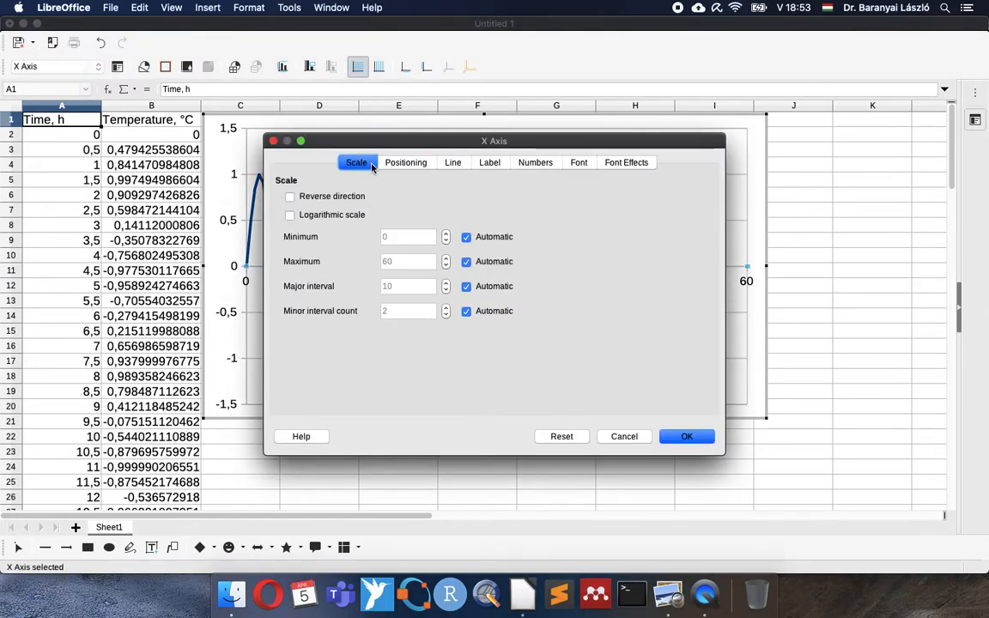
click(465, 262)
click(465, 286)
drag(405, 261, 342, 262)
text(48)
key(Tab)
key(Tab)
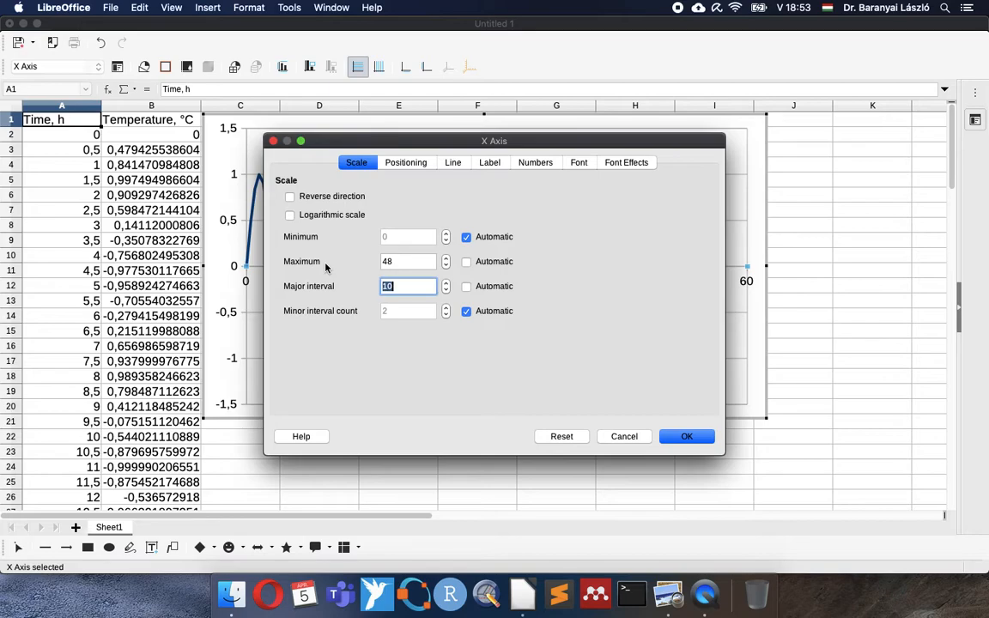
text(6)
click(691, 437)
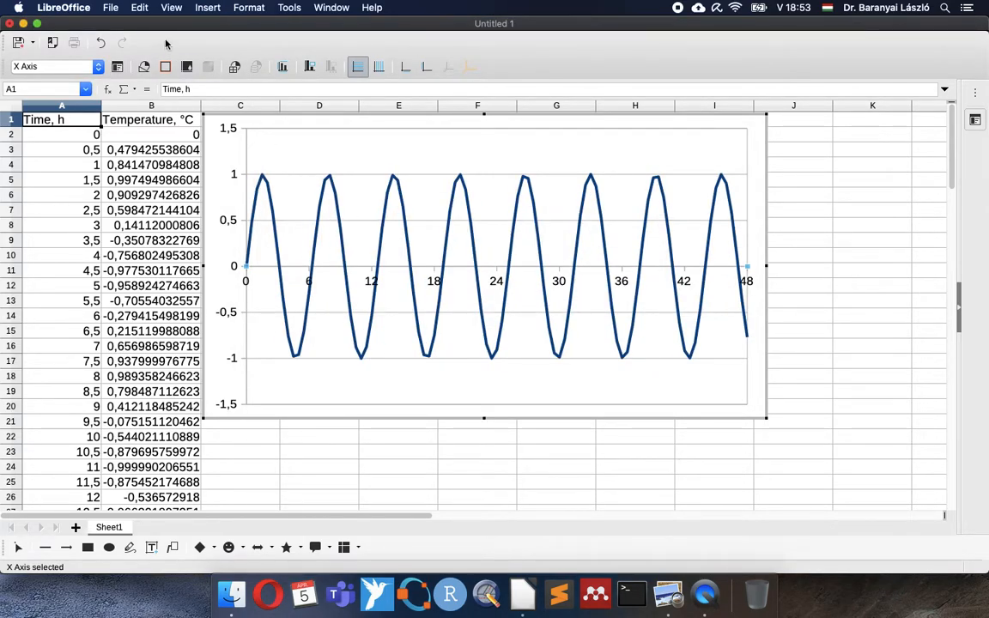
Add the axis titles "Time, h" for the X axis and "Temperature, °C" for the Y axis.
click(171, 7)
mouse_move(210, 8)
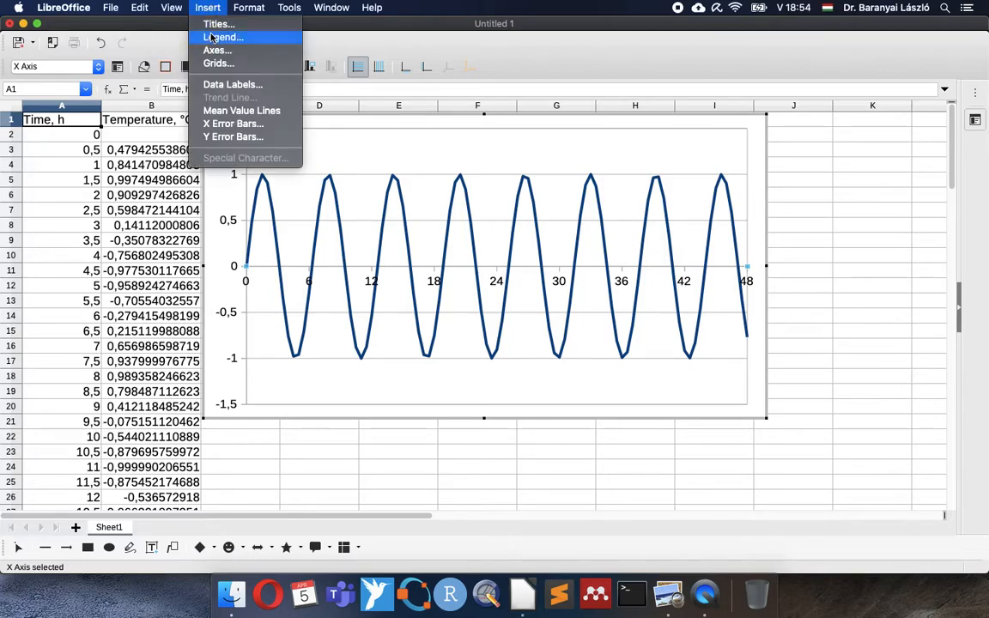
click(214, 24)
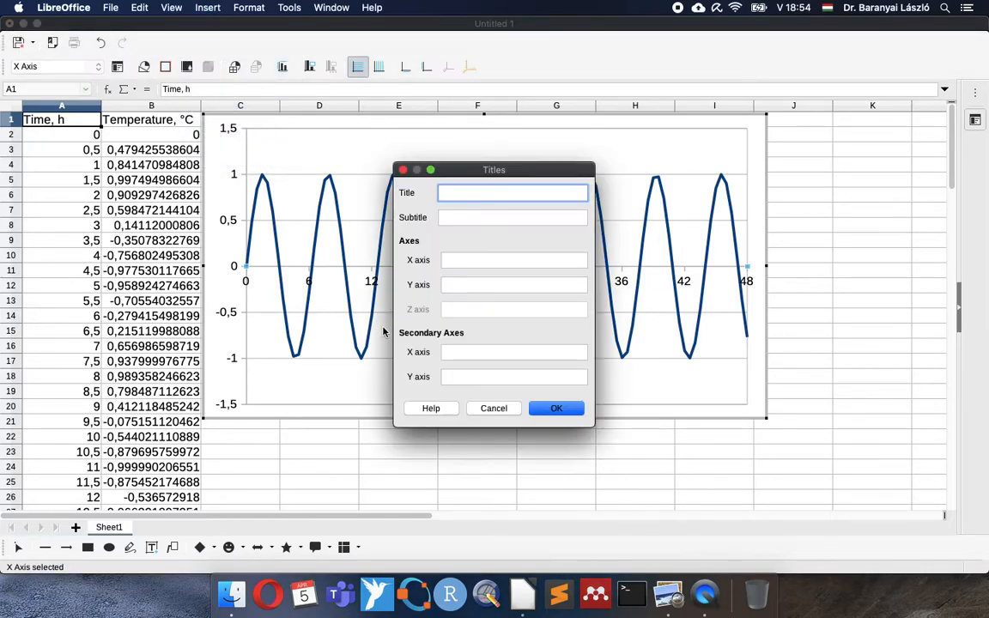
click(454, 260)
text(Time, h)
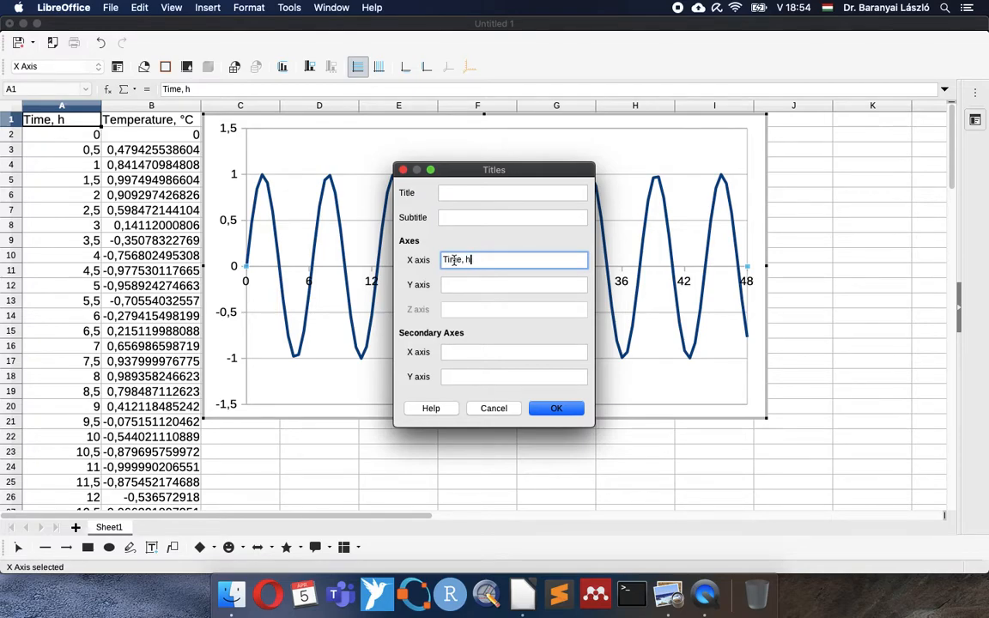
click(465, 286)
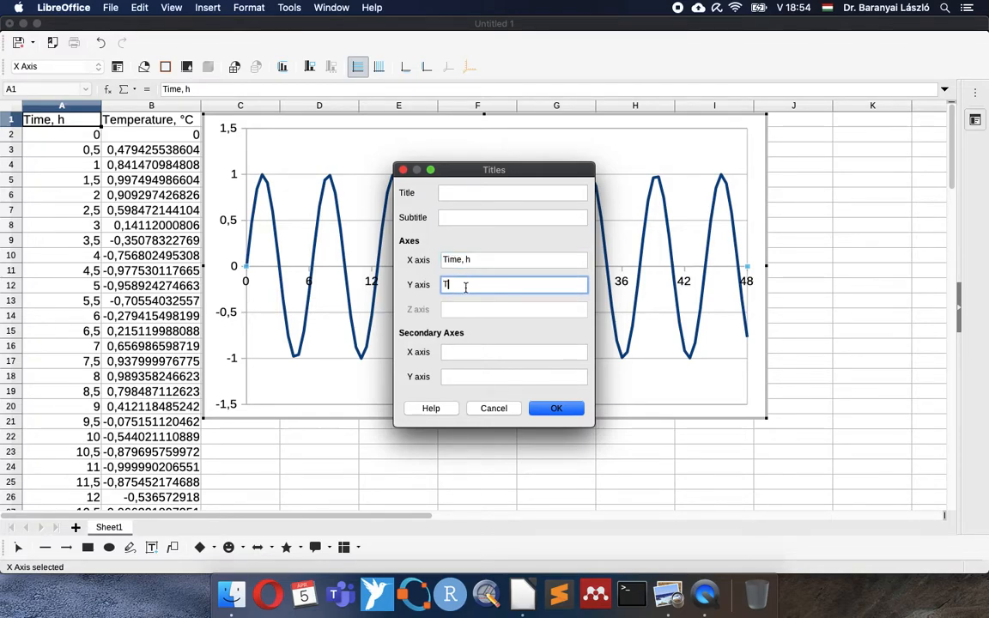
text(Temperature, °C)
click(553, 410)
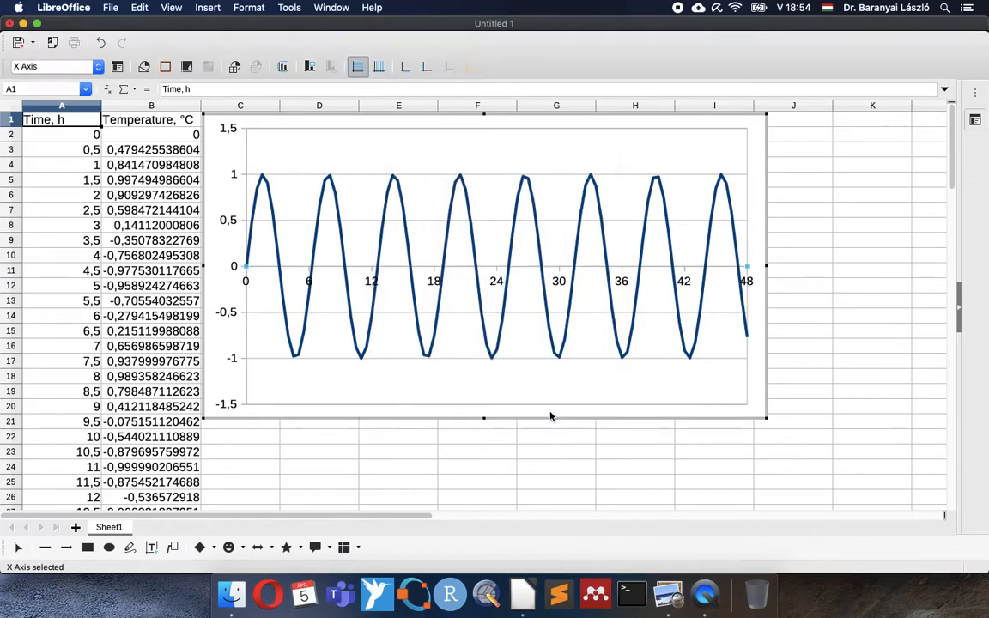
Change the line style of the chart's Y axis major grid from continuous to dashed.
click(481, 334)
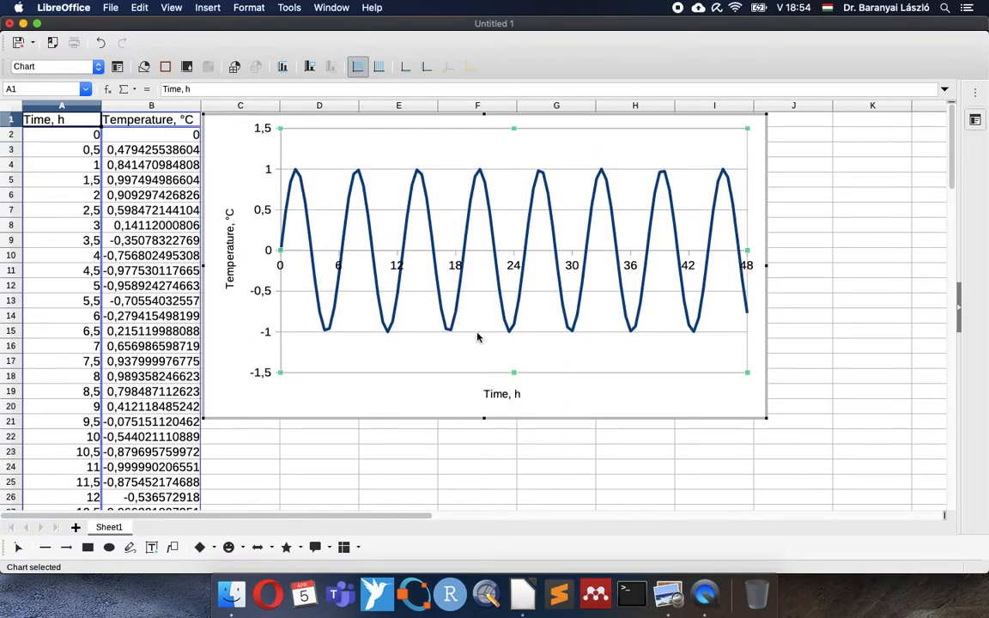
click(478, 335)
double_click(478, 338)
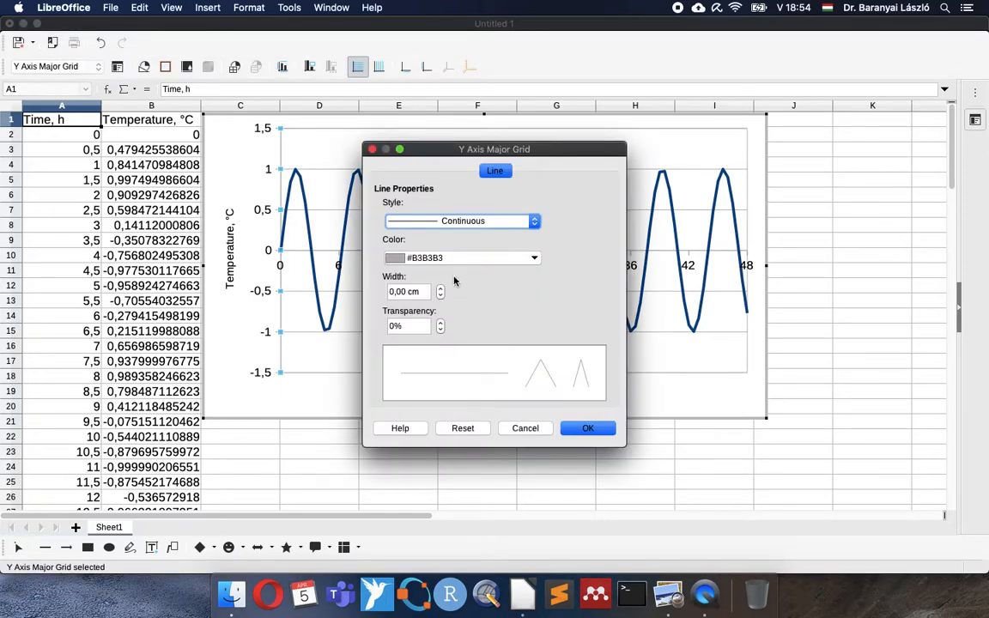
click(410, 221)
click(472, 255)
click(585, 429)
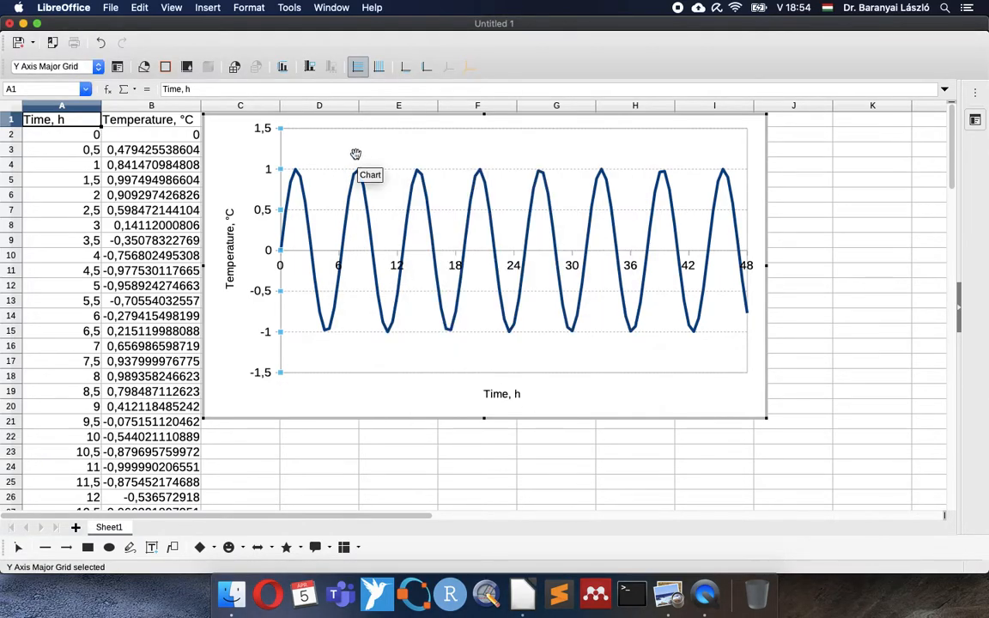
Add major grid lines for the chart's X axis.
click(206, 9)
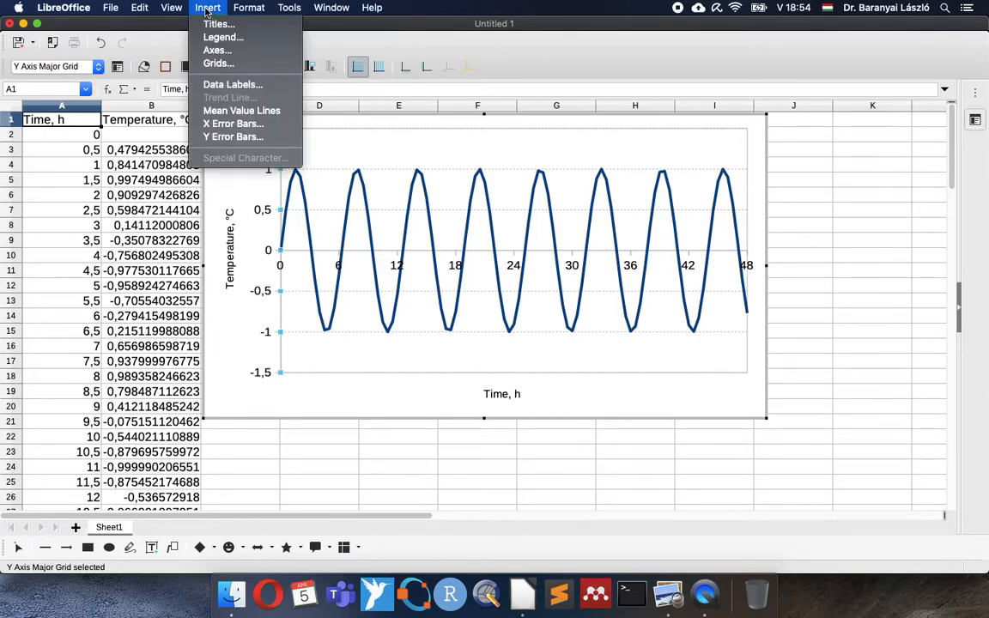
click(208, 65)
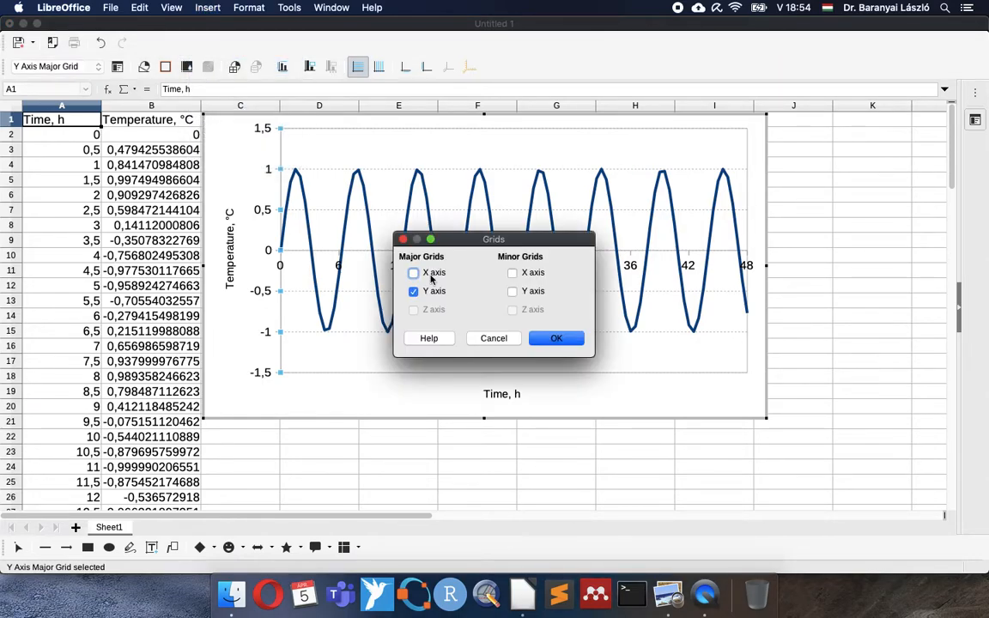
click(430, 274)
click(554, 338)
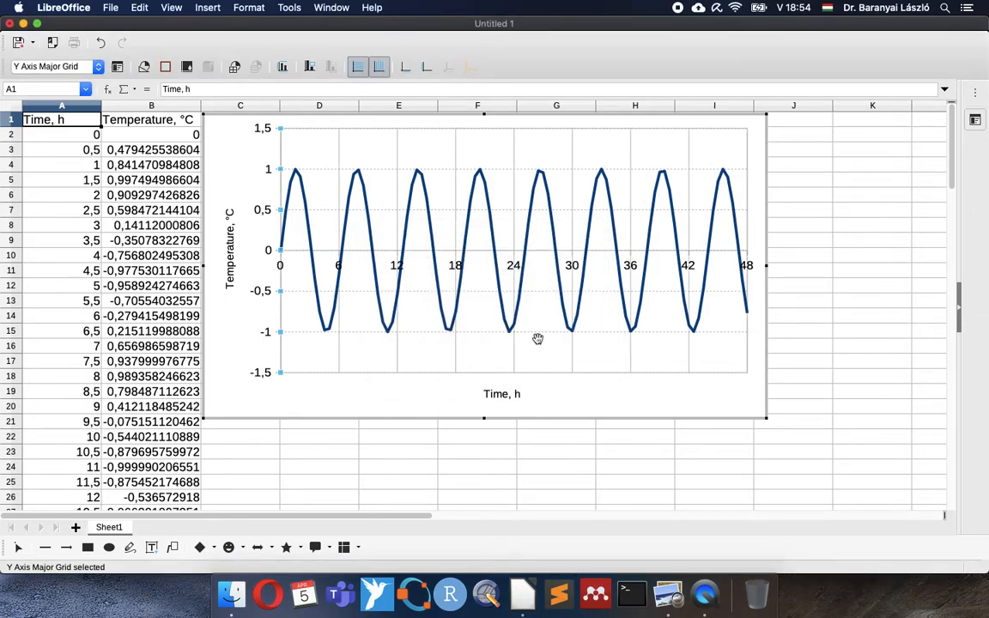
Set the X axis major grid's line style to Ultrafine Dashed and move the chart away from the data so it starts in column D.
click(341, 155)
double_click(340, 156)
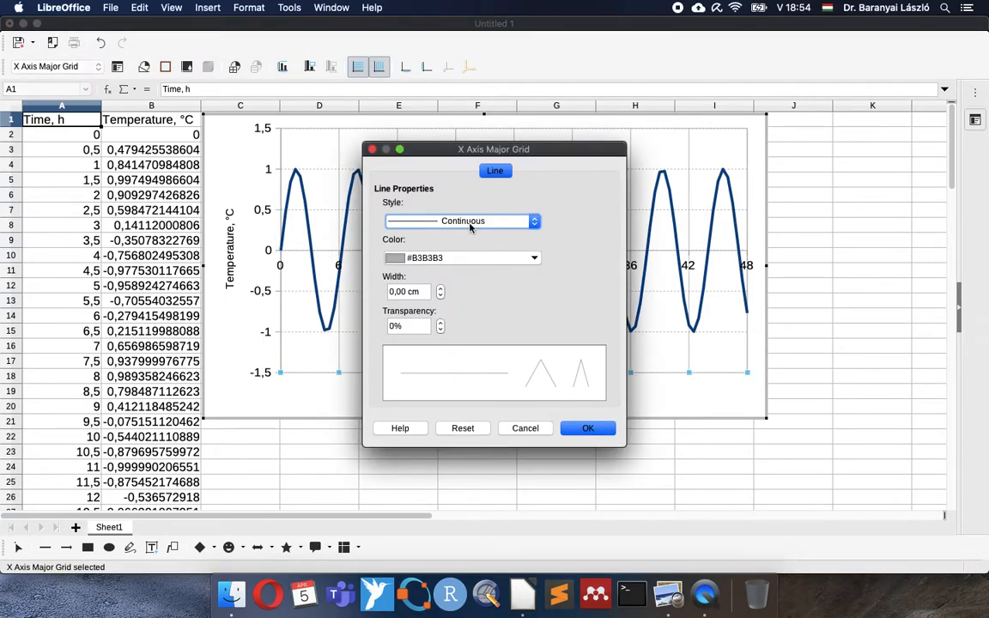
click(420, 219)
click(455, 256)
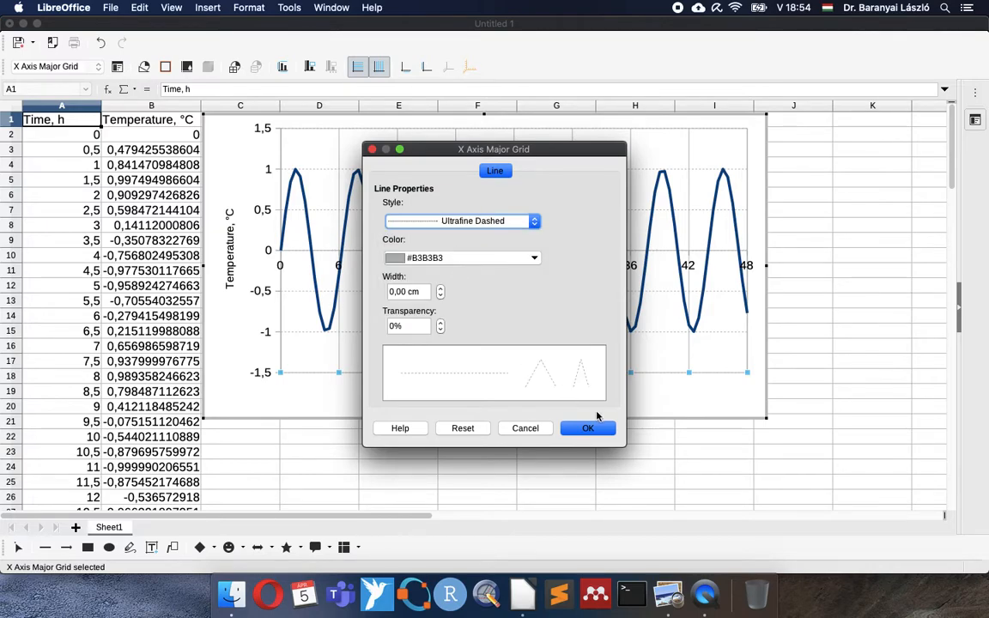
click(585, 428)
click(475, 452)
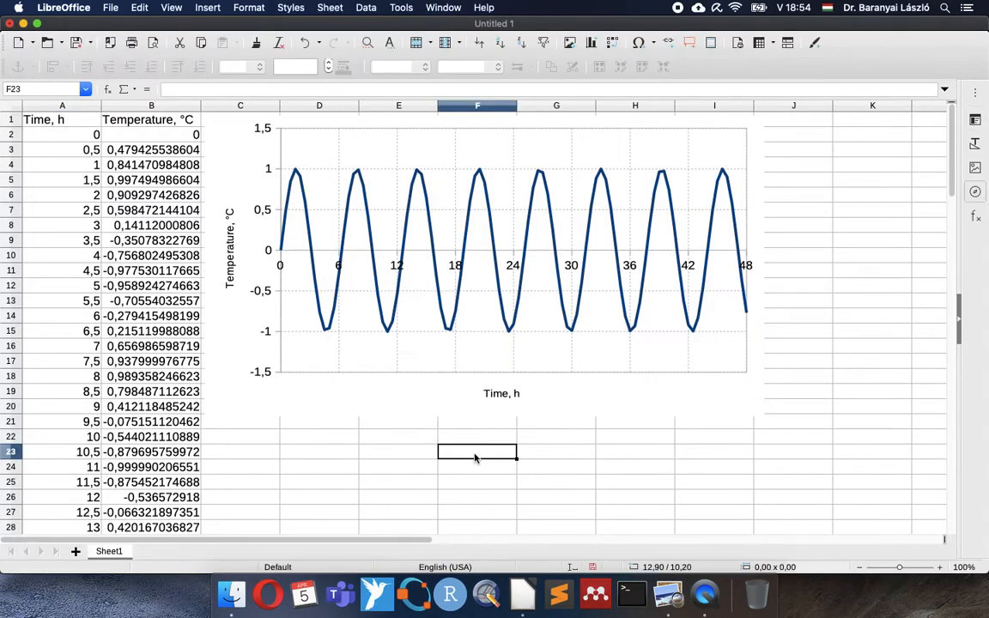
drag(231, 169, 353, 172)
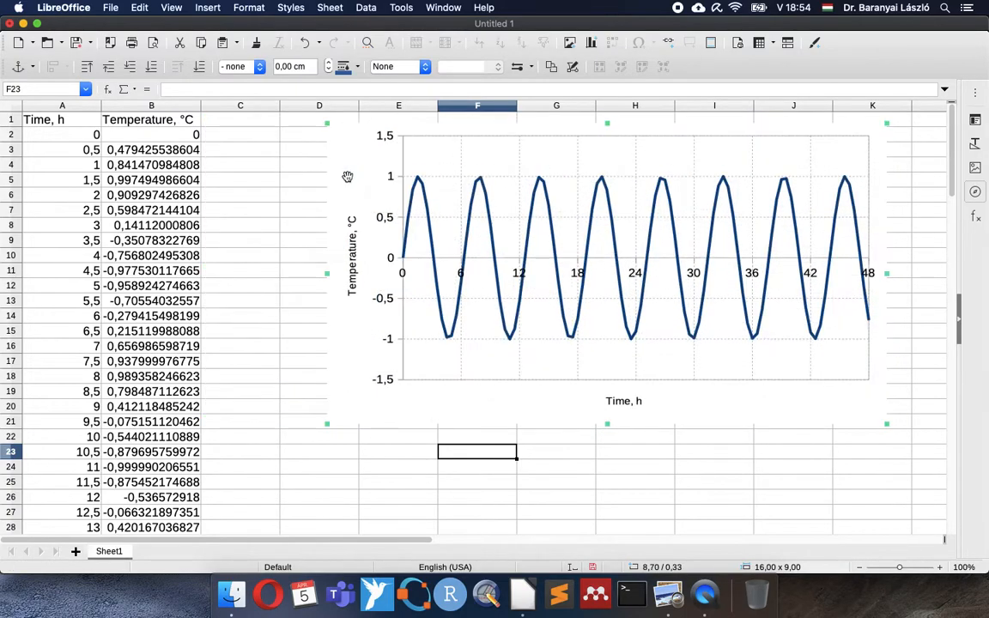
Change the formula in B2 to =SIN(A2*PI()/12) and fill it down to B98.
click(177, 135)
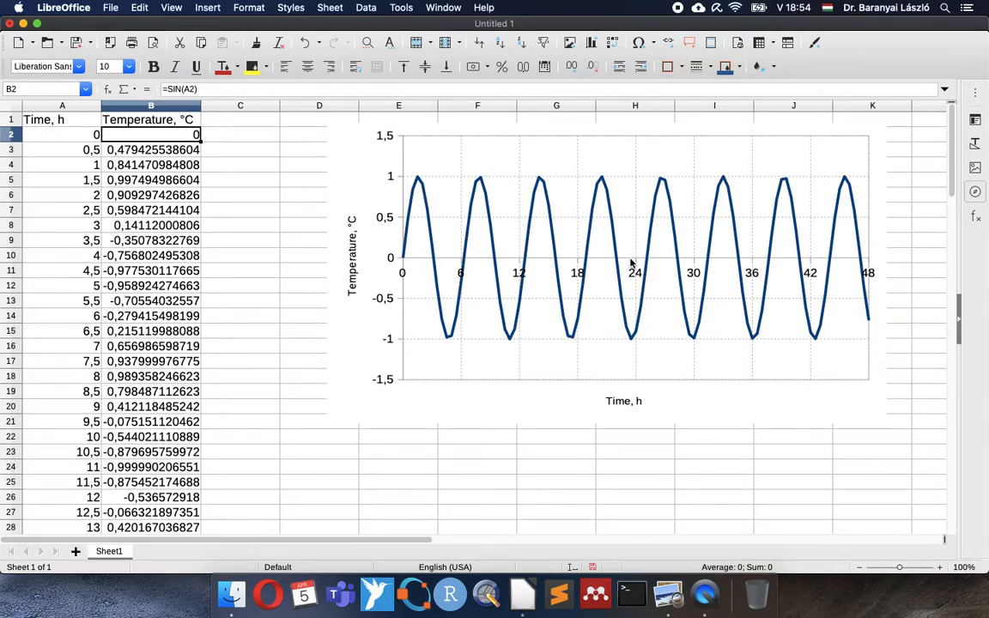
double_click(181, 136)
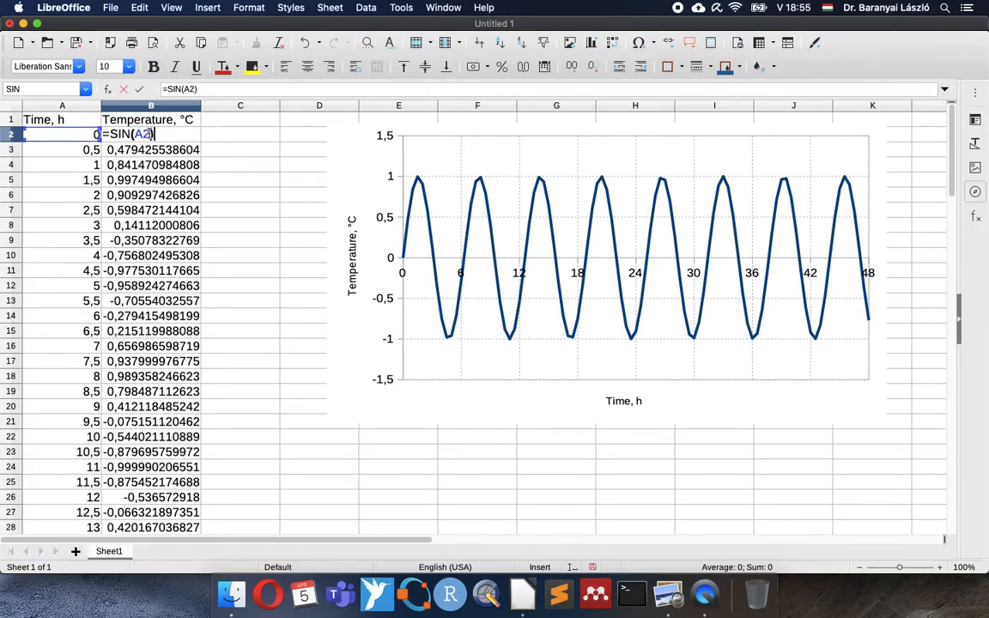
click(150, 135)
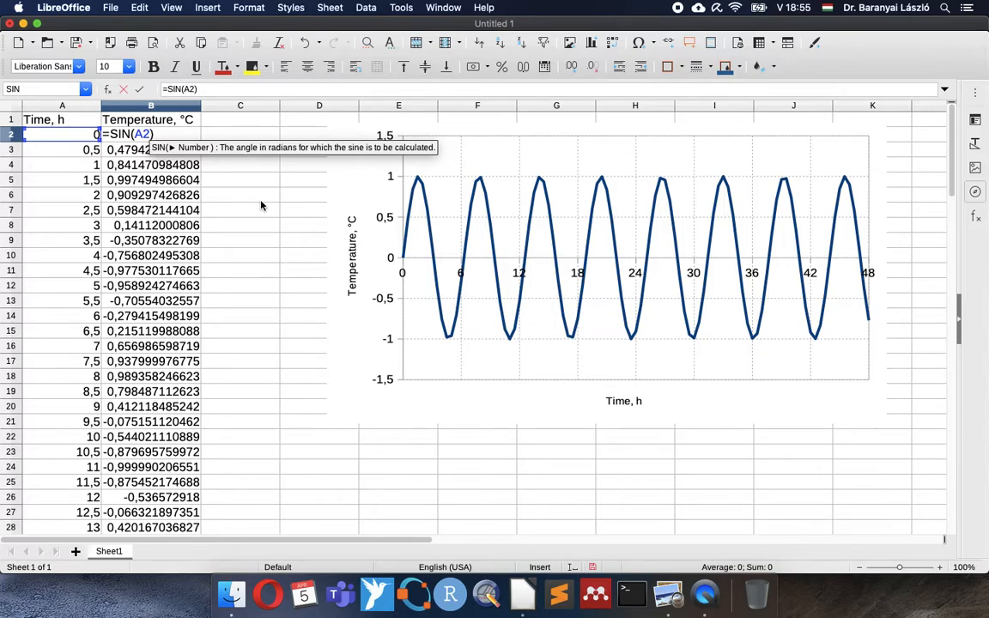
text(*pi)
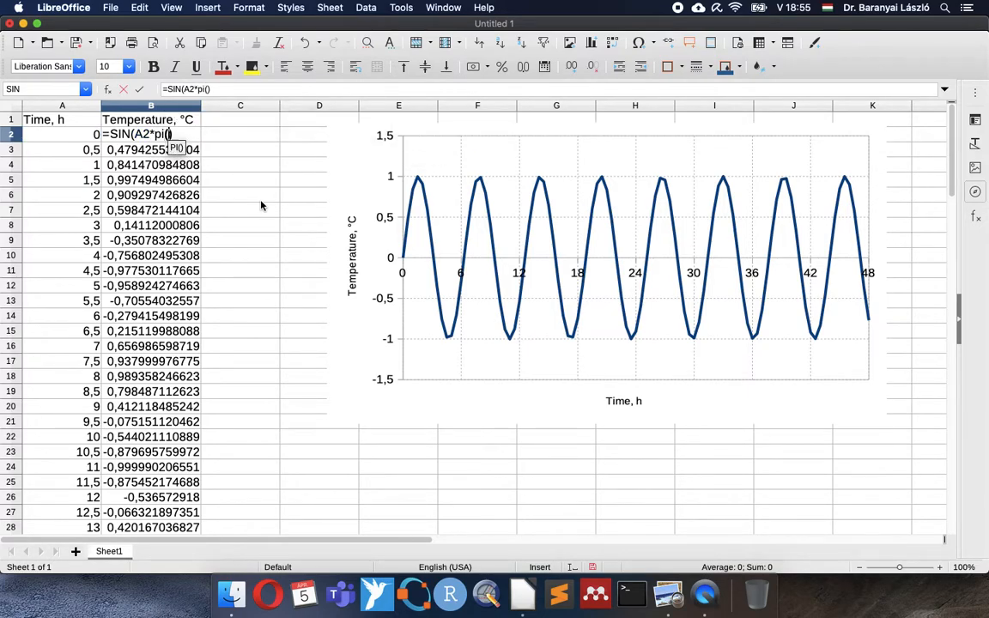
text(()/)
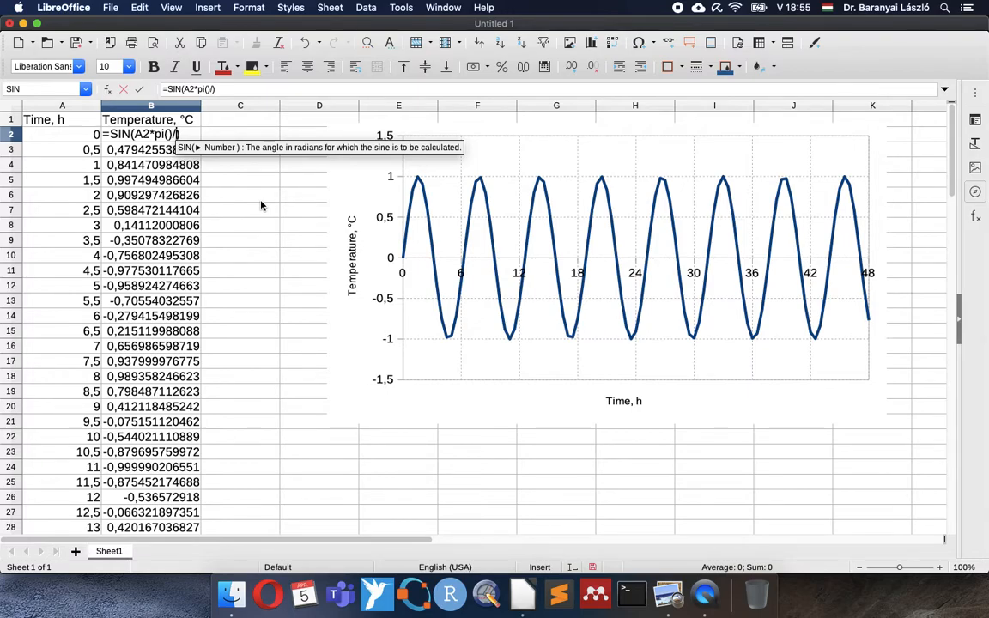
text(12)
key(Return)
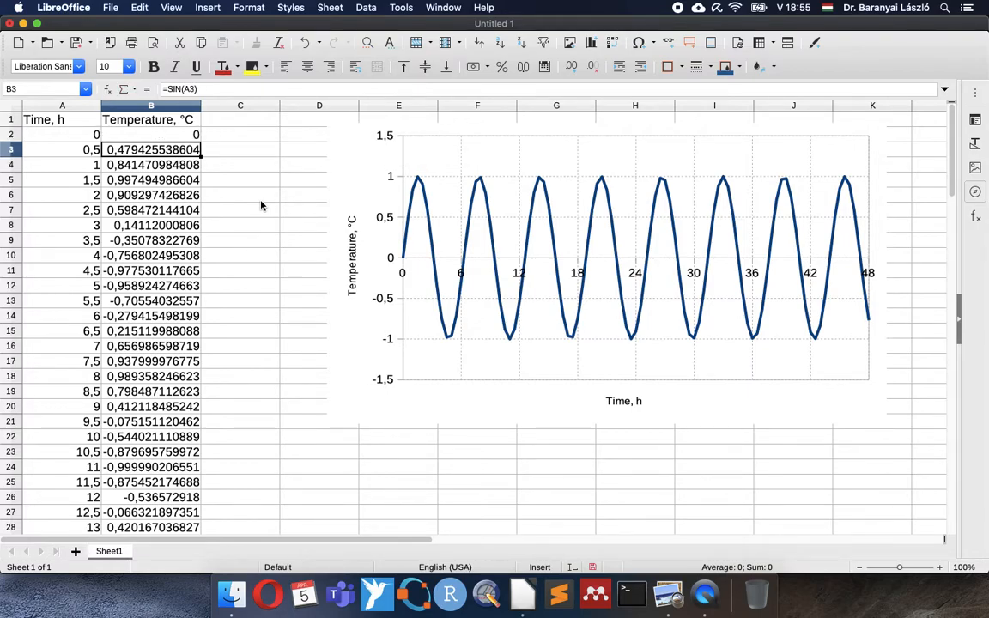
key(Up)
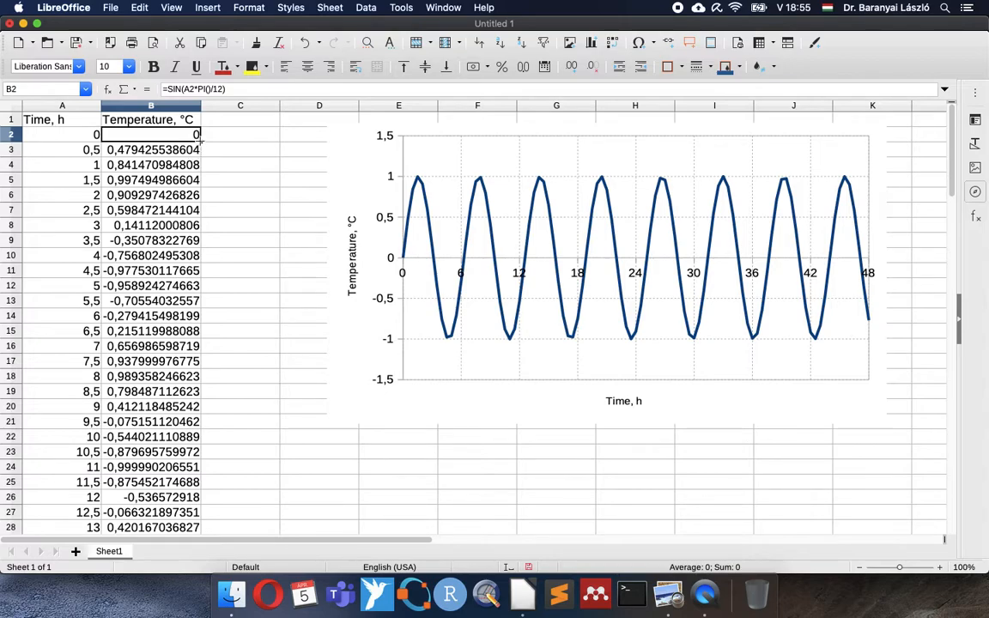
double_click(200, 142)
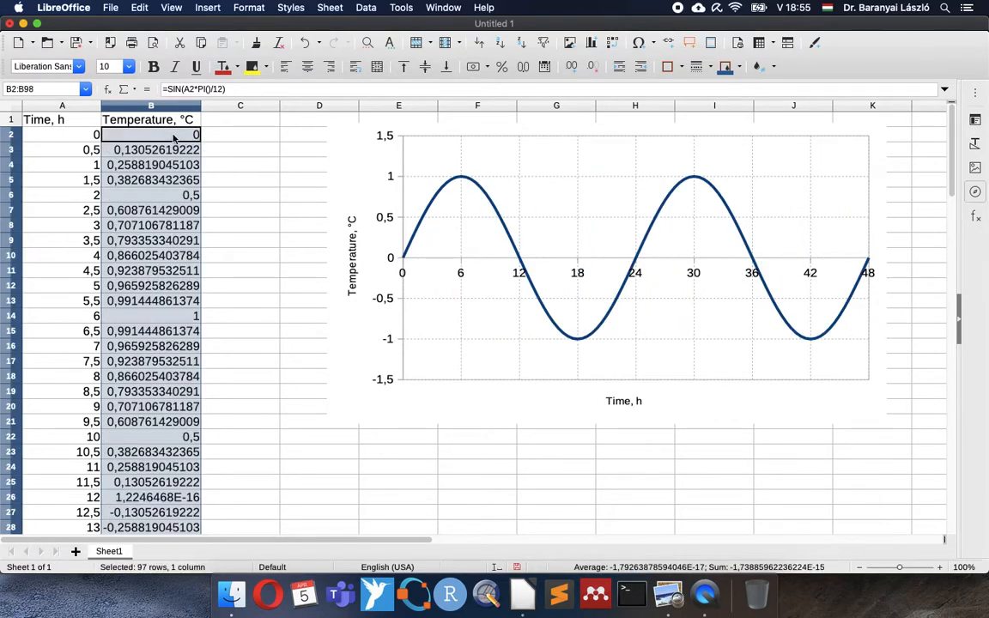
Check the reference chart image, change the formula in B2 to =10+18*SIN(A2*PI()/12) and fill it down to B98.
click(175, 139)
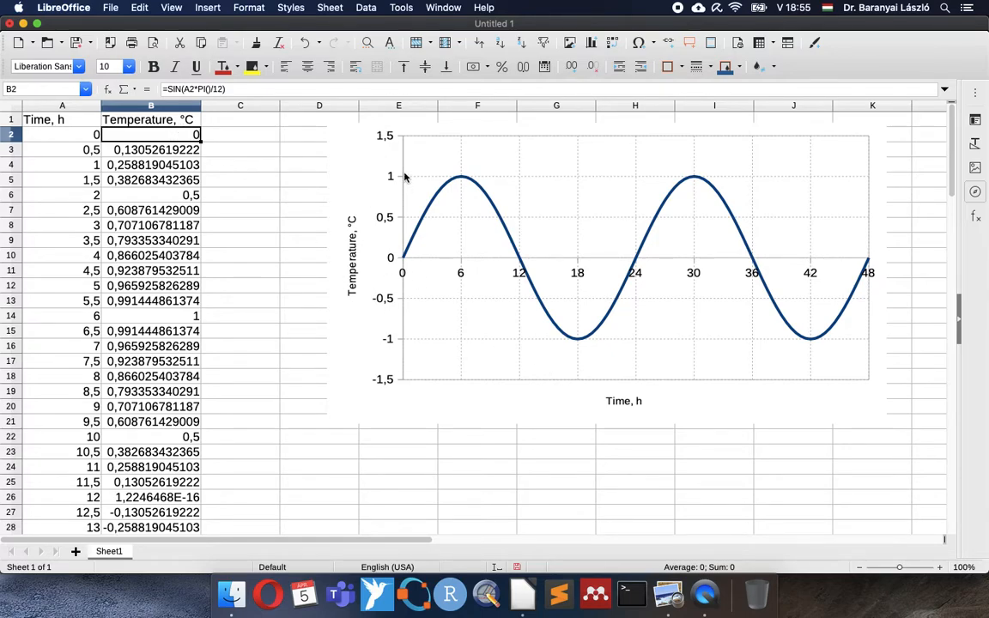
double_click(145, 136)
click(110, 134)
key(ctrl+Up)
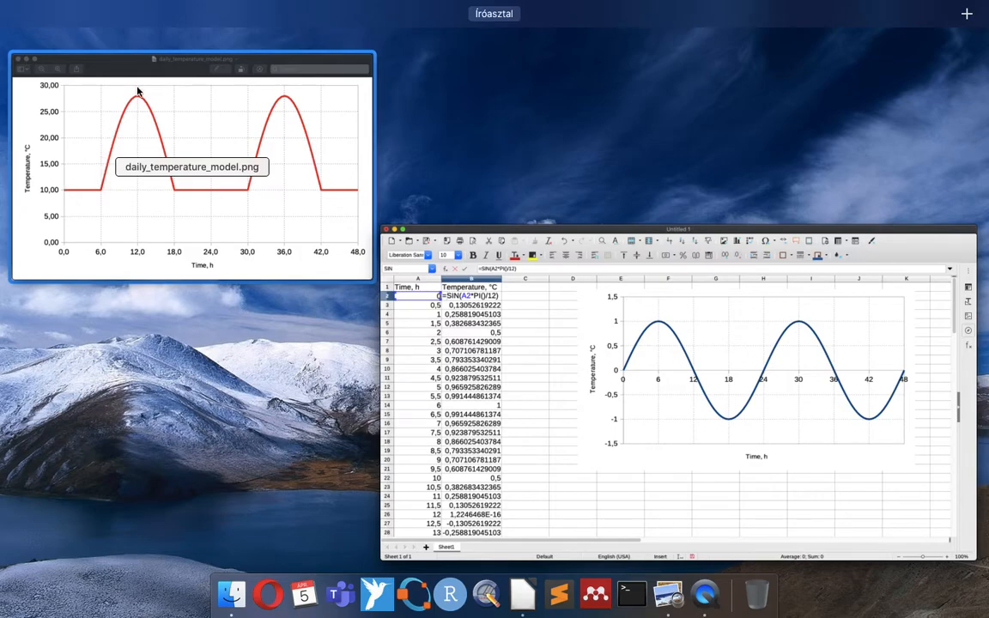
click(521, 306)
text(10+18)
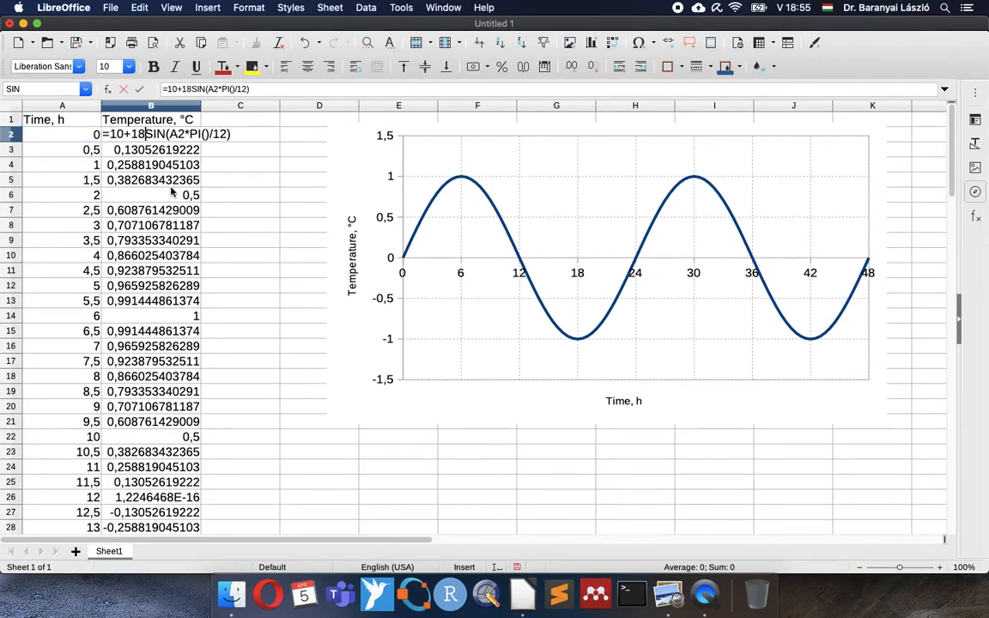
text(*)
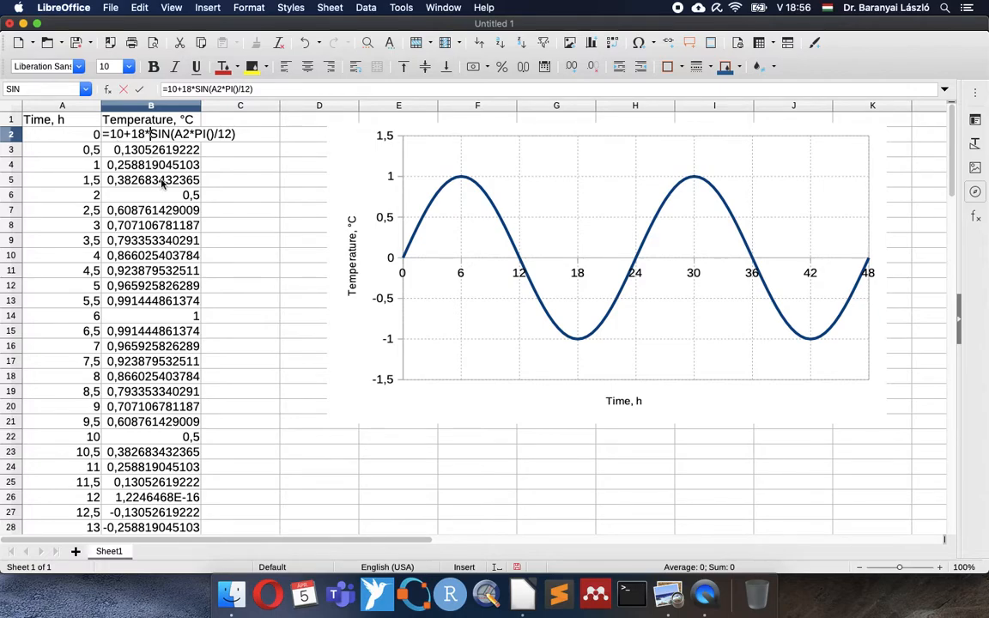
key(Return)
key(Up)
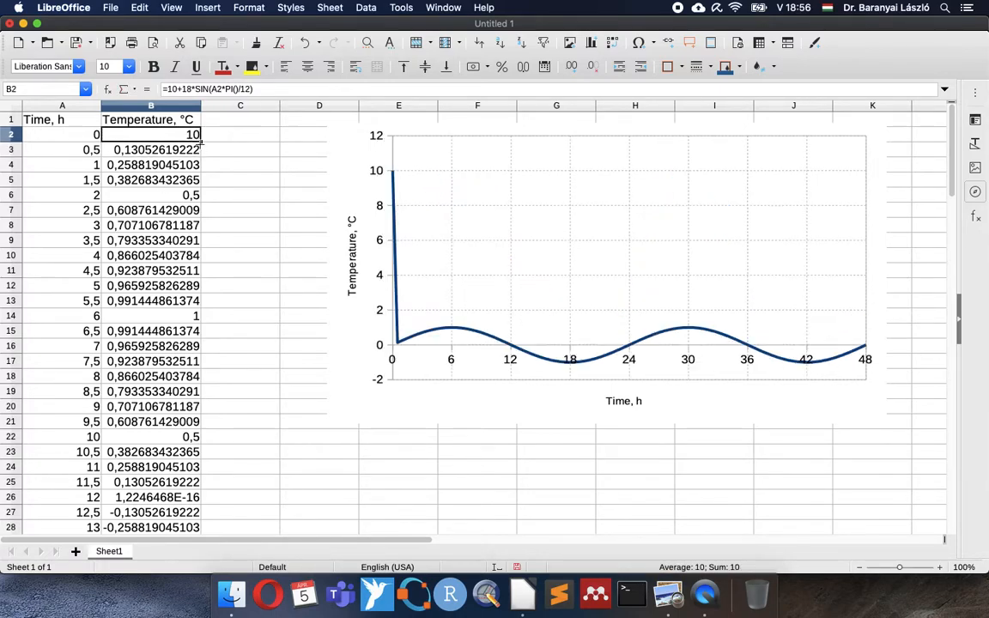
double_click(200, 141)
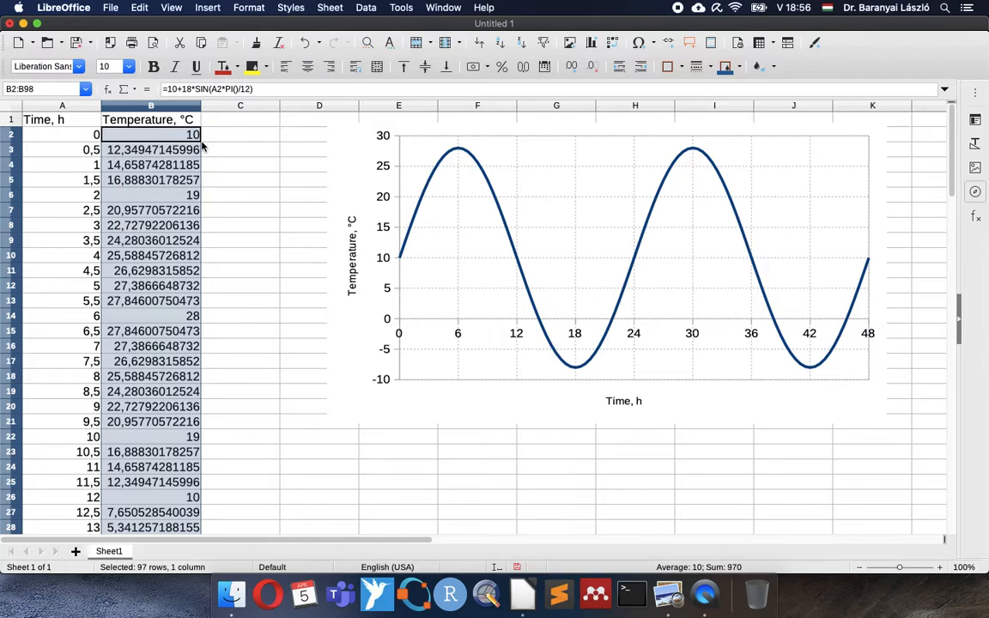
Limit the temperature to a minimum of 10 with =MAX(10;10+18*SIN(A2*PI()/12)) in B2 and fill the formula down to B98.
double_click(162, 134)
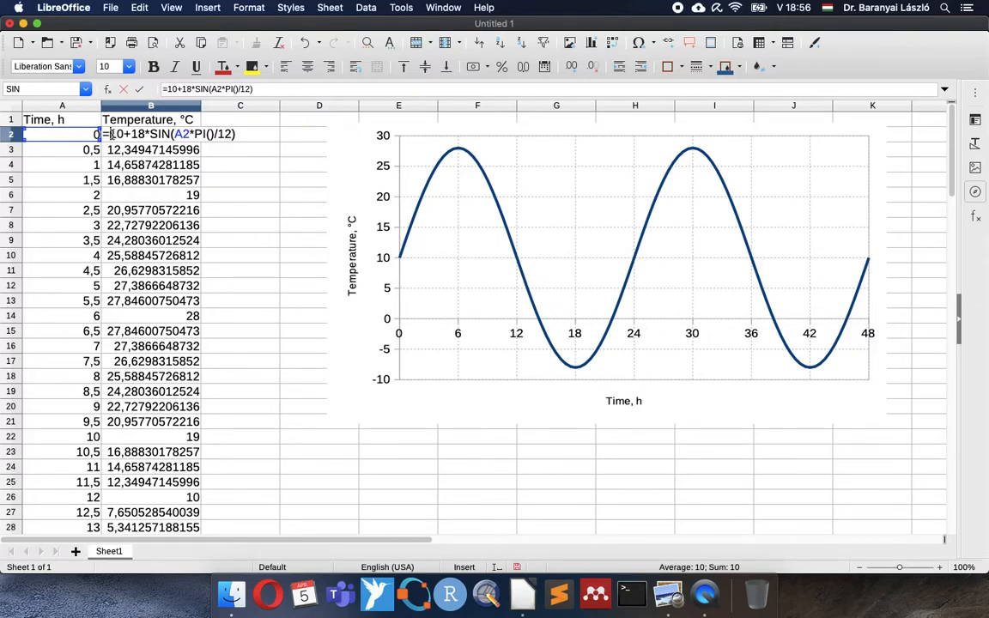
text(max()
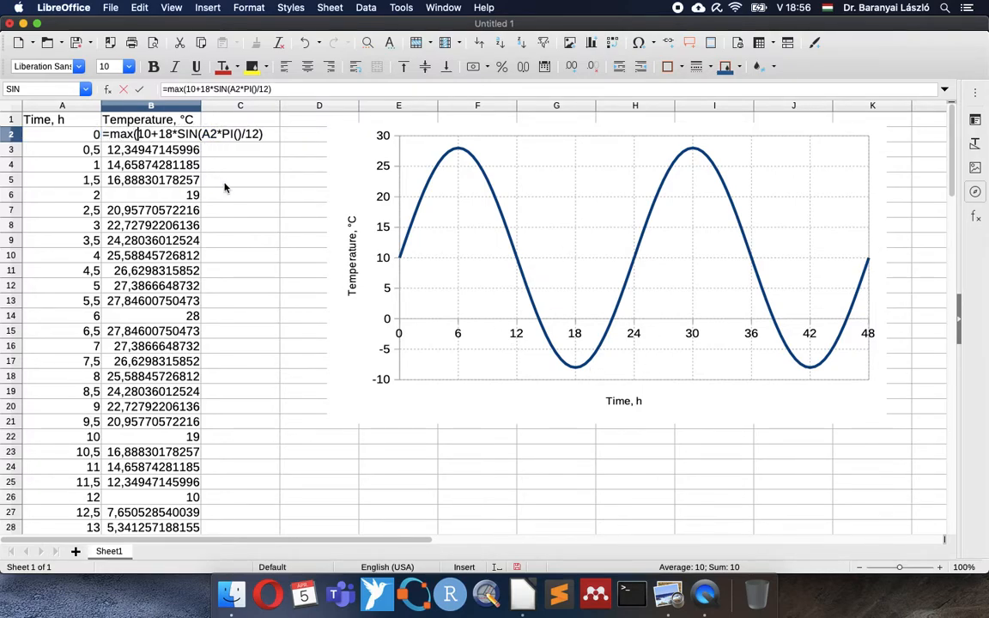
text(10;)
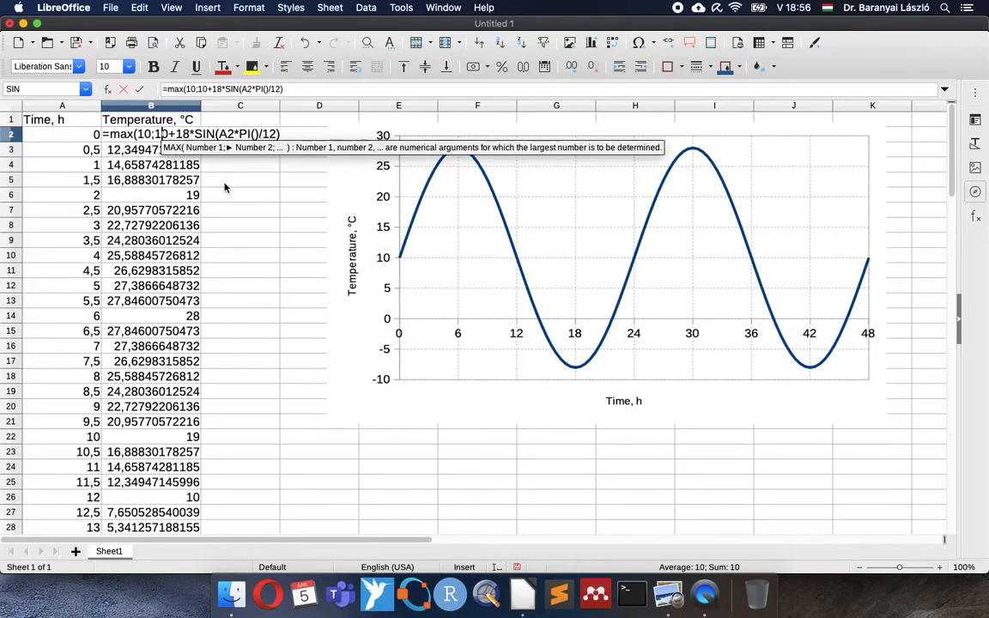
key(Right)
key(Right)
key(Right)
key(Right)
key(Right)
key(Right)
key(Right)
key(Right)
key(Right)
key(Right)
key(Right)
key(Right)
key(Right)
key(Right)
key(Right)
key(Right)
key(Right)
key(Right)
key(Right)
key(Right)
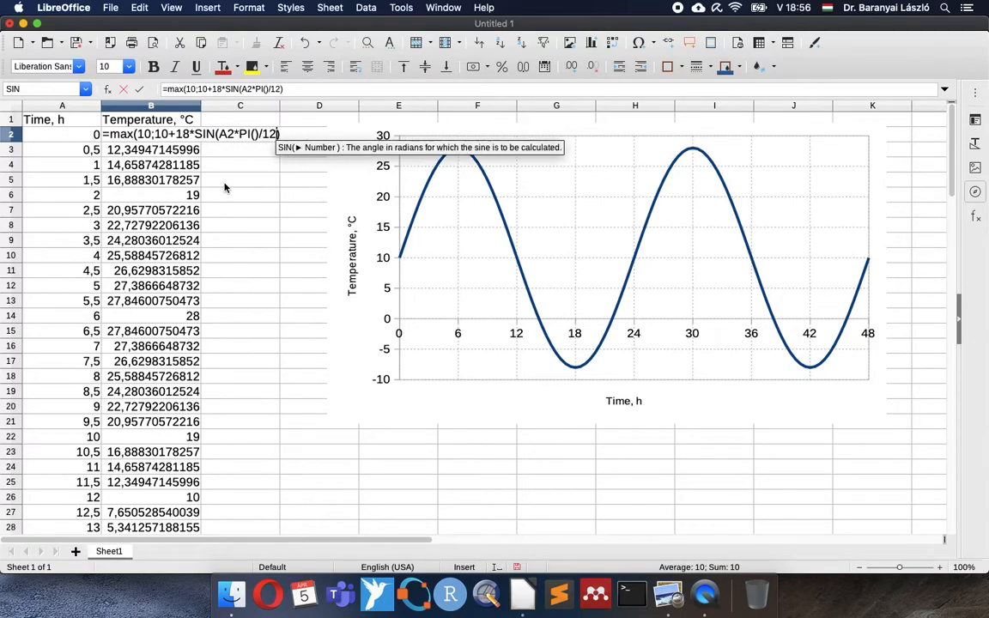
text())
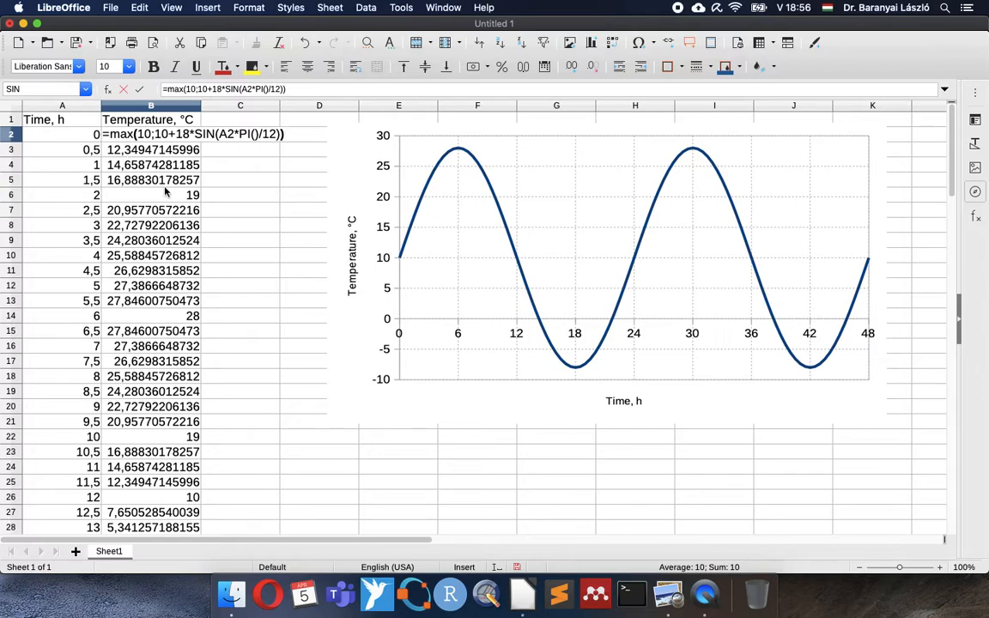
key(Return)
key(Up)
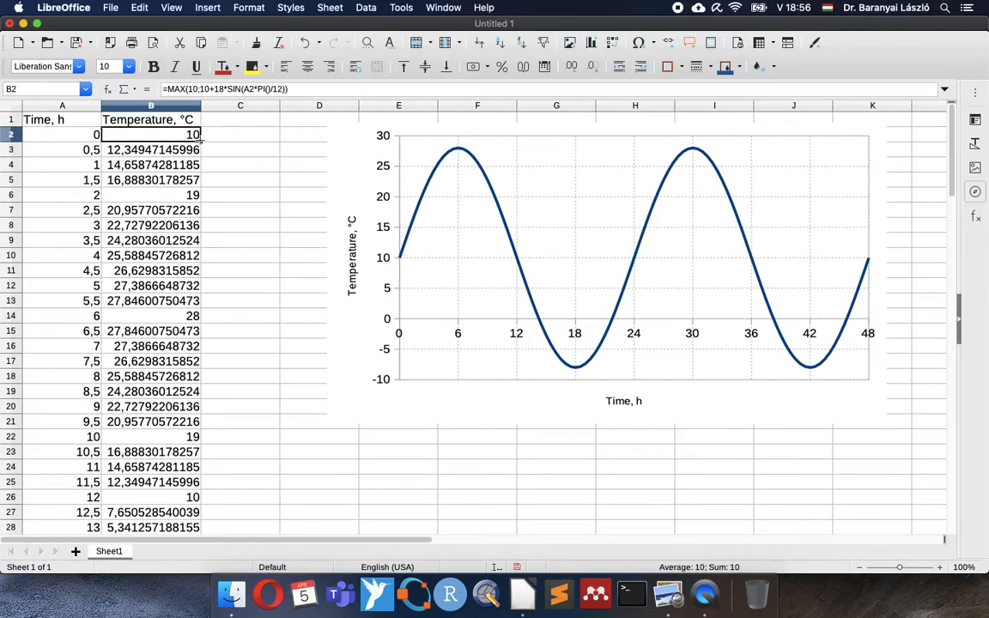
double_click(201, 142)
Shift the phase by PI()/2 with =MAX(10;10+18*SIN(A2*PI()/12-PI()/2)) in B2 and fill the formula down to B98.
click(167, 130)
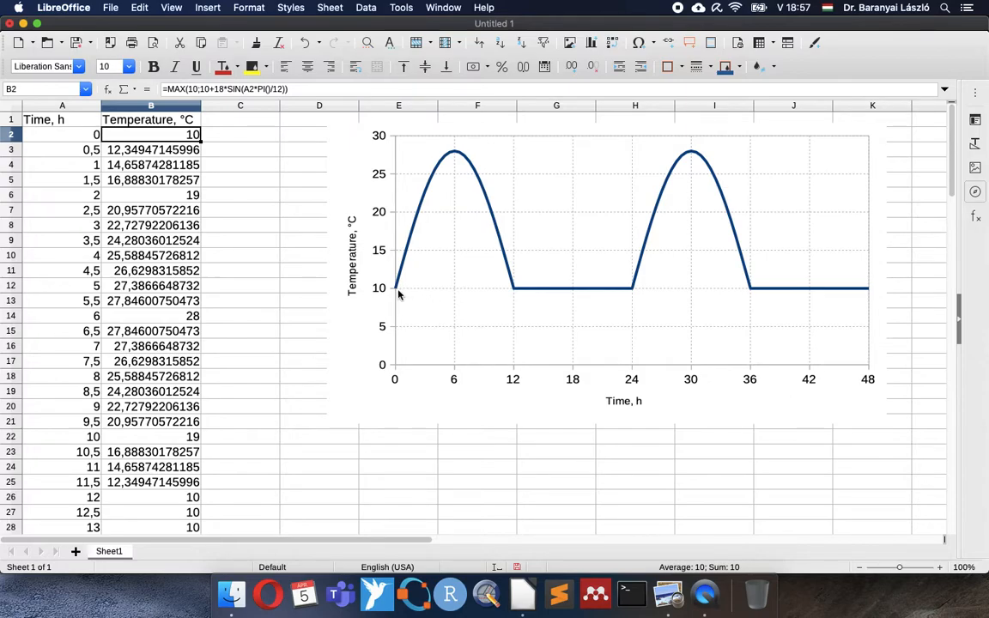
double_click(178, 134)
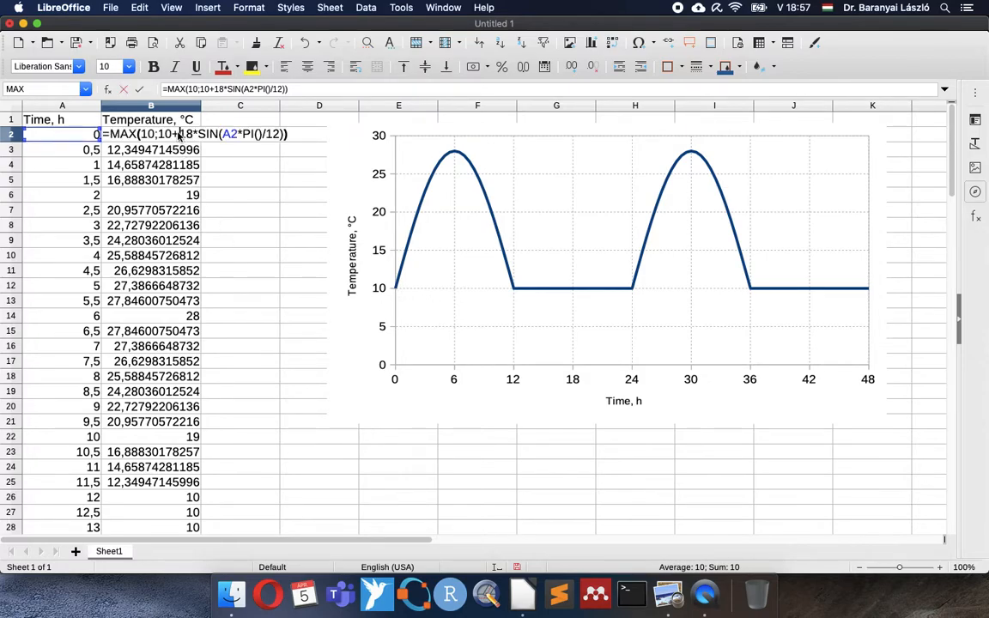
click(277, 134)
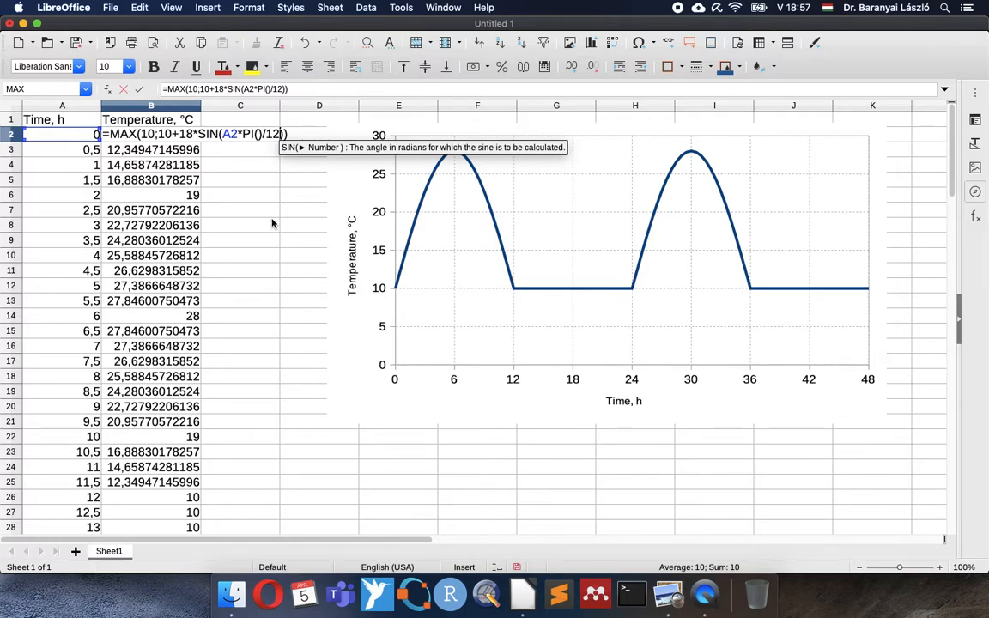
text(-pi())
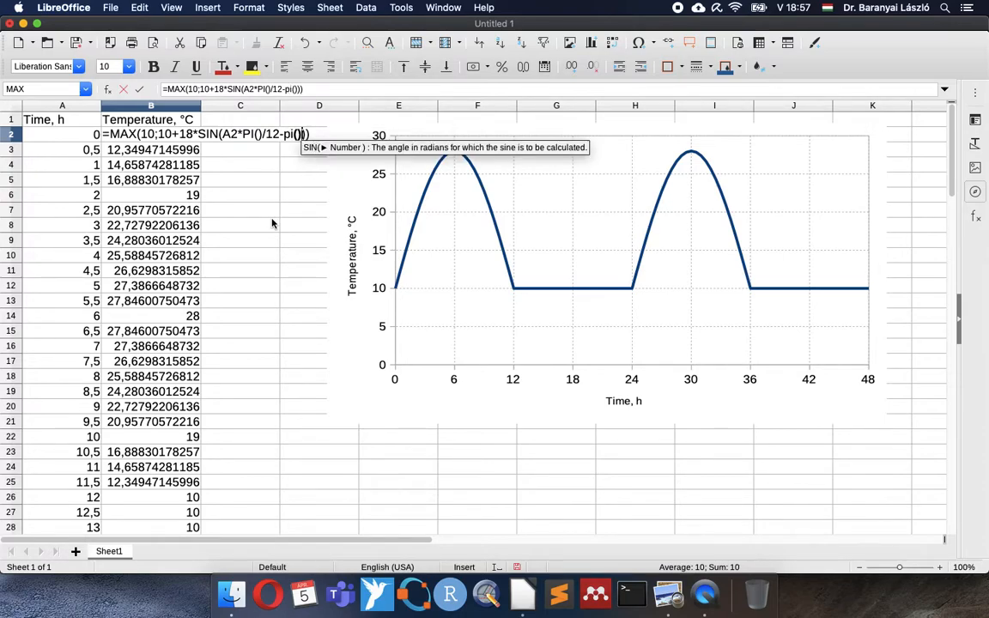
key(Right)
key(Right)
key(Return)
key(Up)
double_click(200, 141)
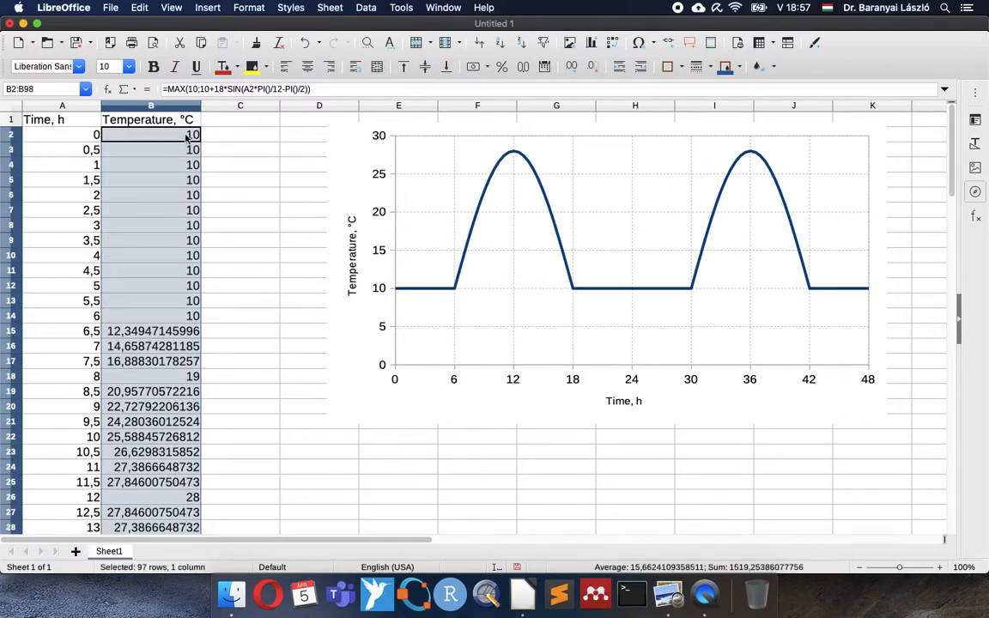
Examine the terms of the temperature formula in cell B2.
click(186, 137)
double_click(187, 138)
key(Escape)
double_click(182, 134)
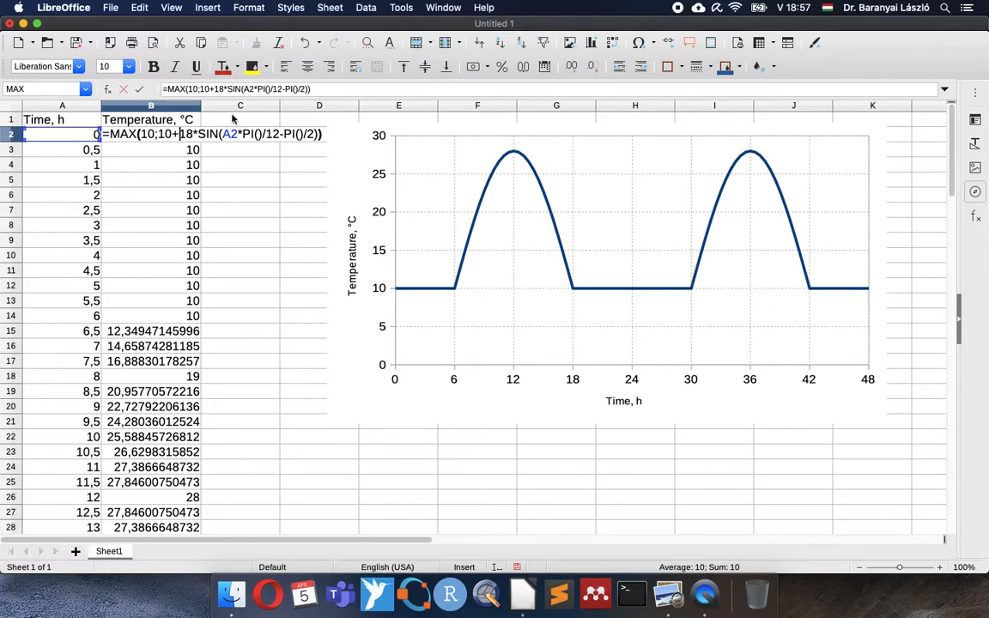
click(179, 134)
key(Escape)
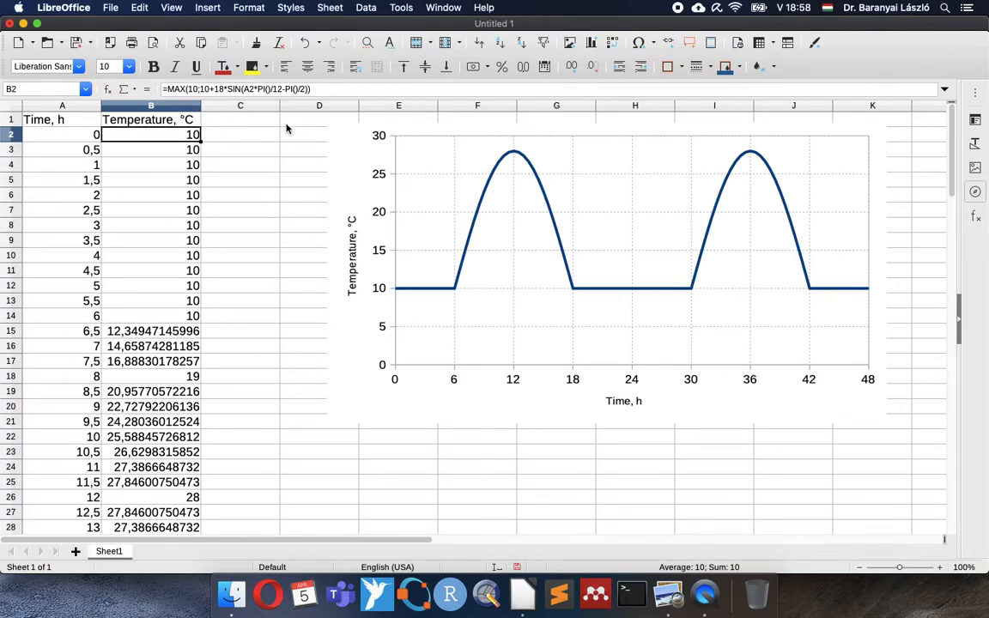